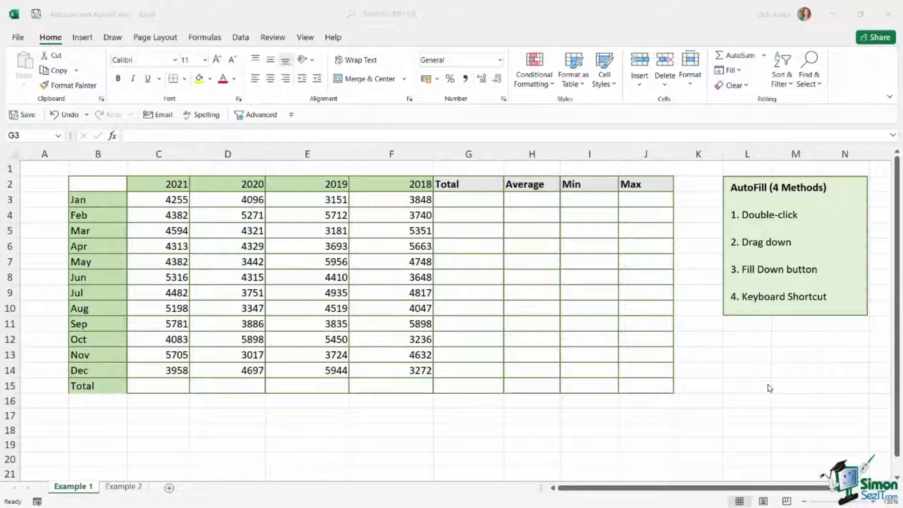
Step: Total the 2021 column in C15 with an AutoSum formula, adjusting its range to C3:C14 to exclude the year header
click(607, 36)
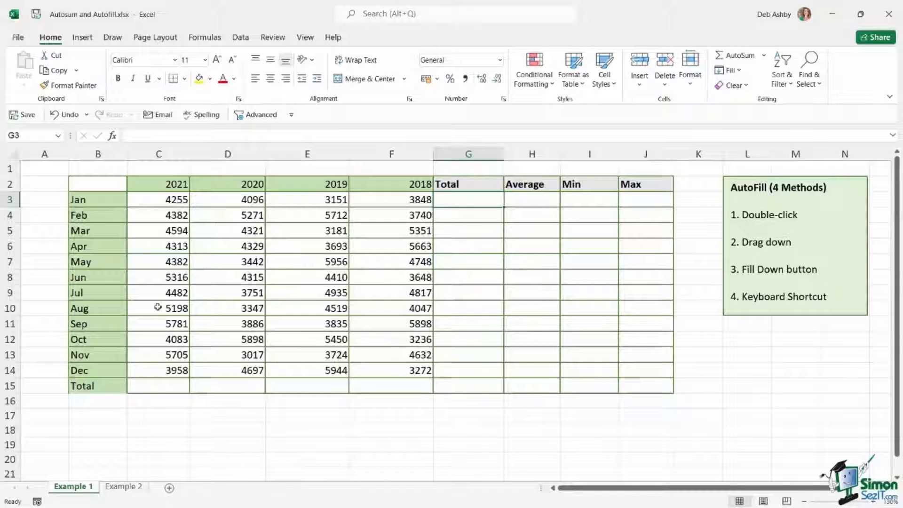
drag(151, 387, 376, 392)
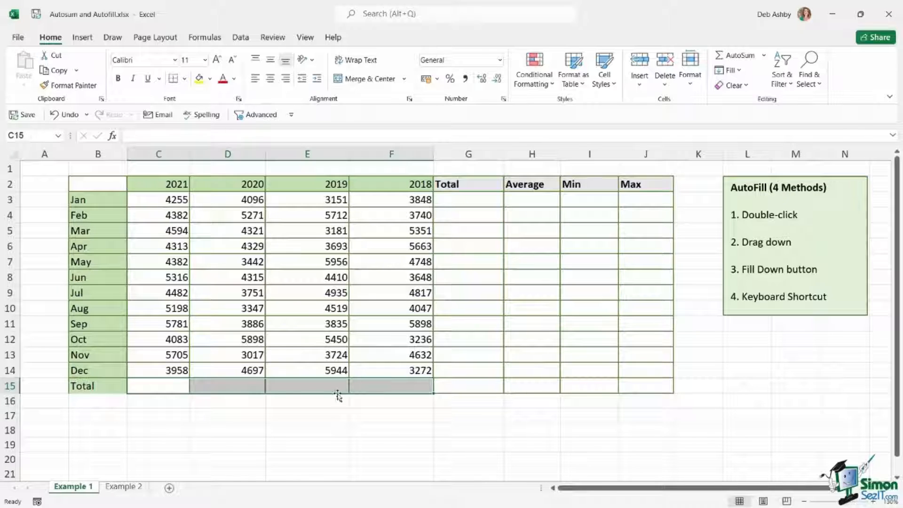
click(170, 391)
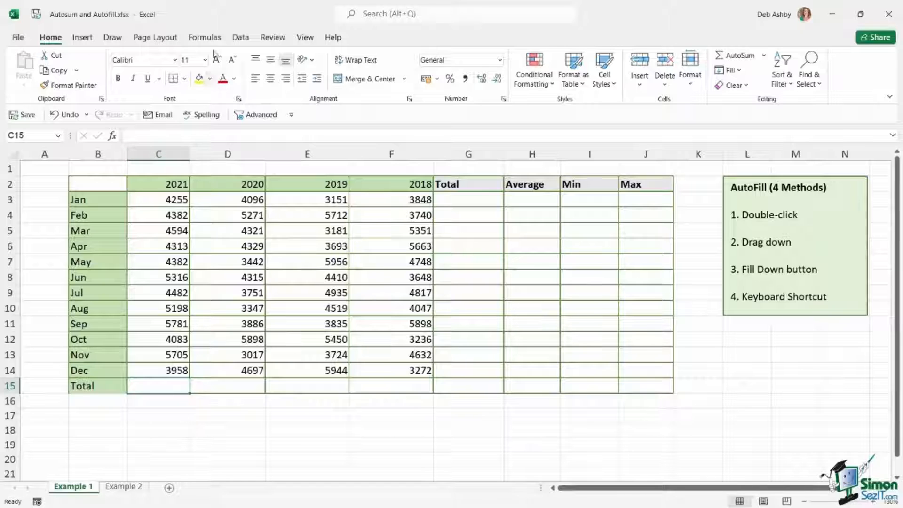
click(202, 38)
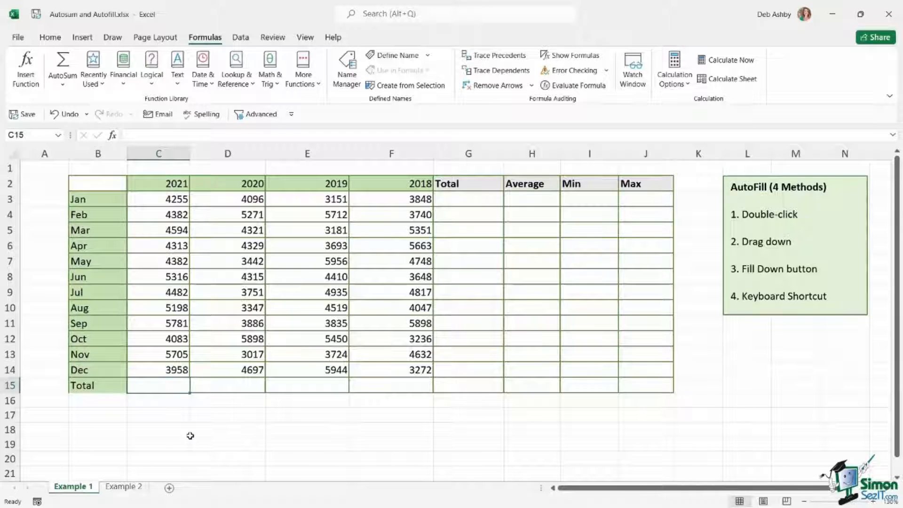
key(alt+equal)
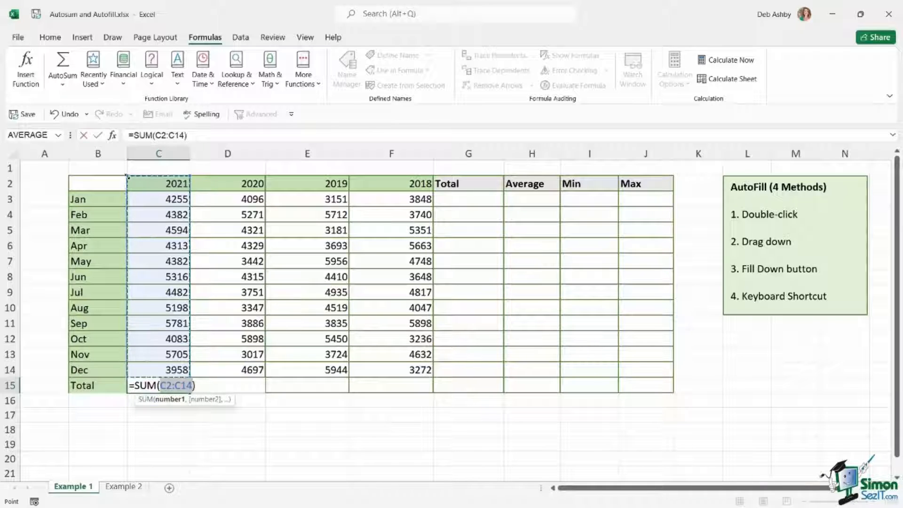
drag(127, 177, 128, 193)
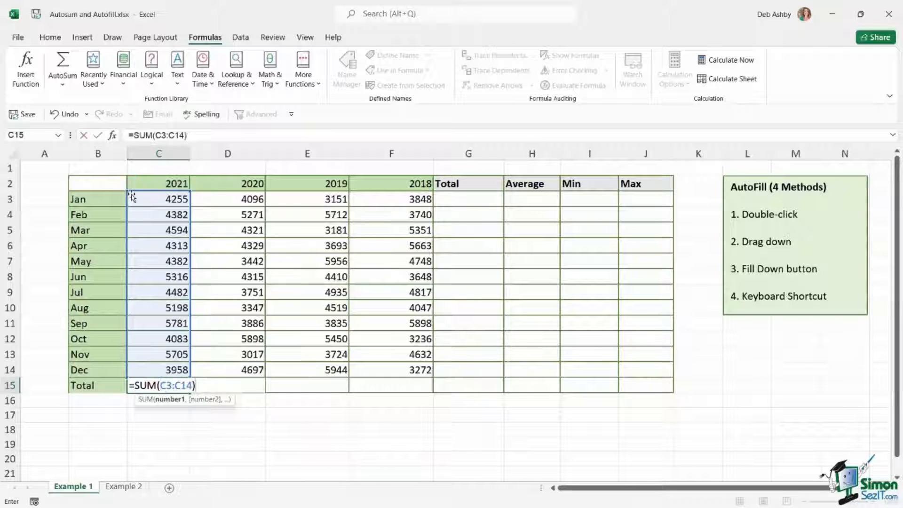
key(ctrl+Return)
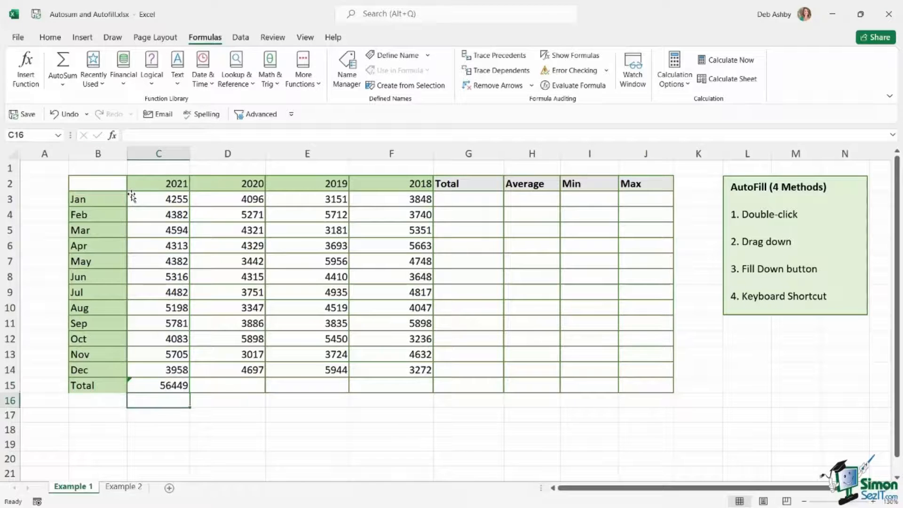
Step: AutoFill the 2021 total formula across to F15 and ignore the formula error flagged on the filled totals
click(167, 385)
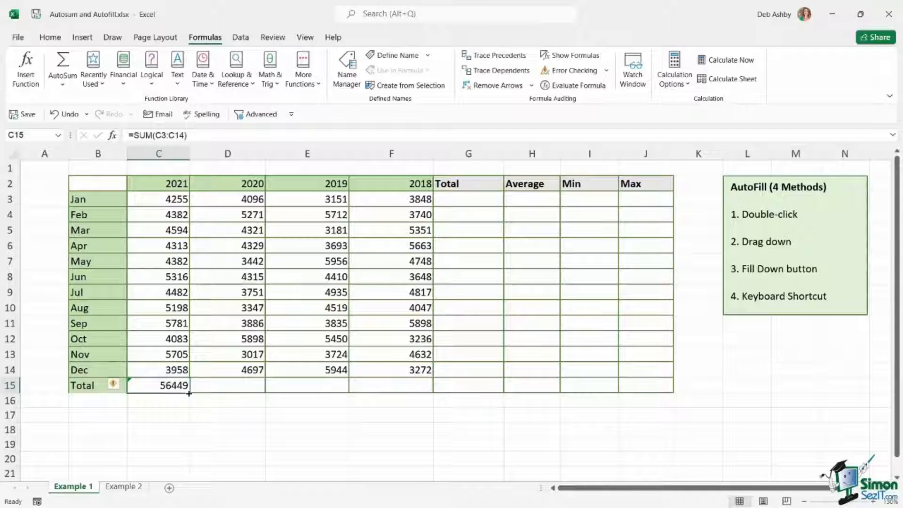
drag(189, 394, 429, 401)
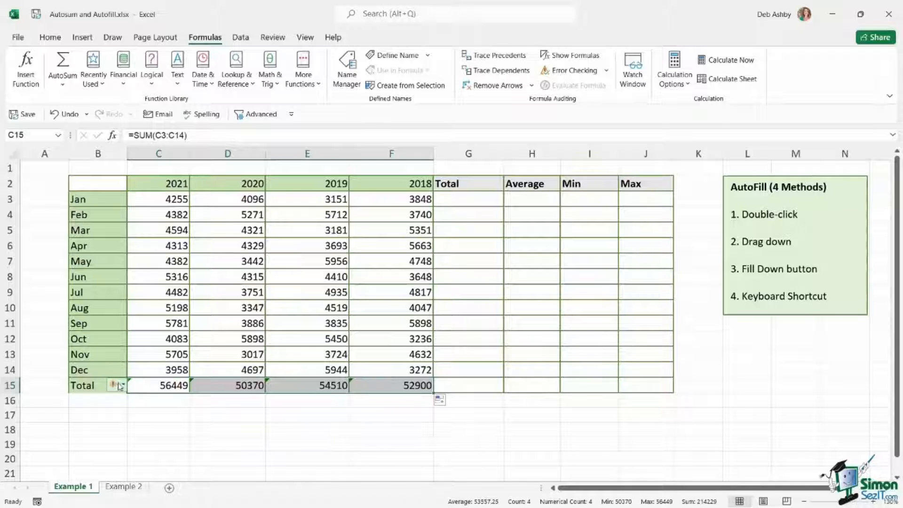
click(121, 387)
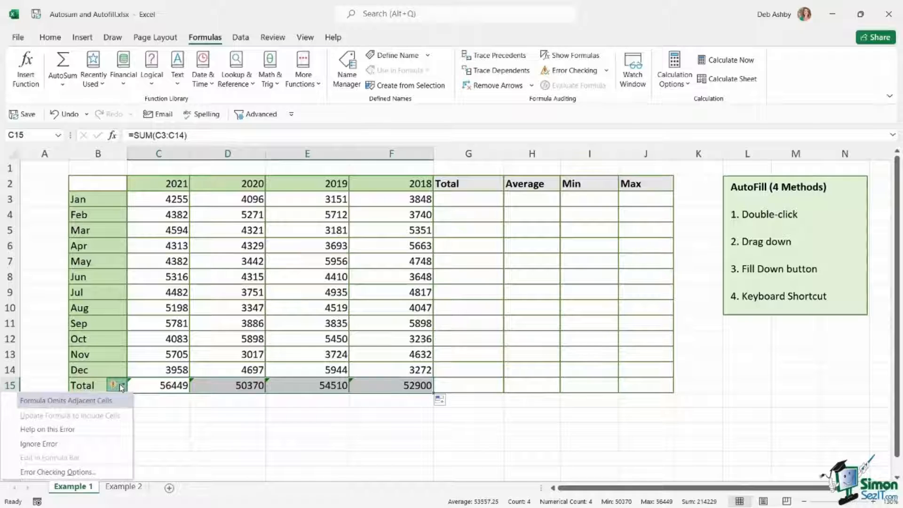
click(46, 444)
click(243, 430)
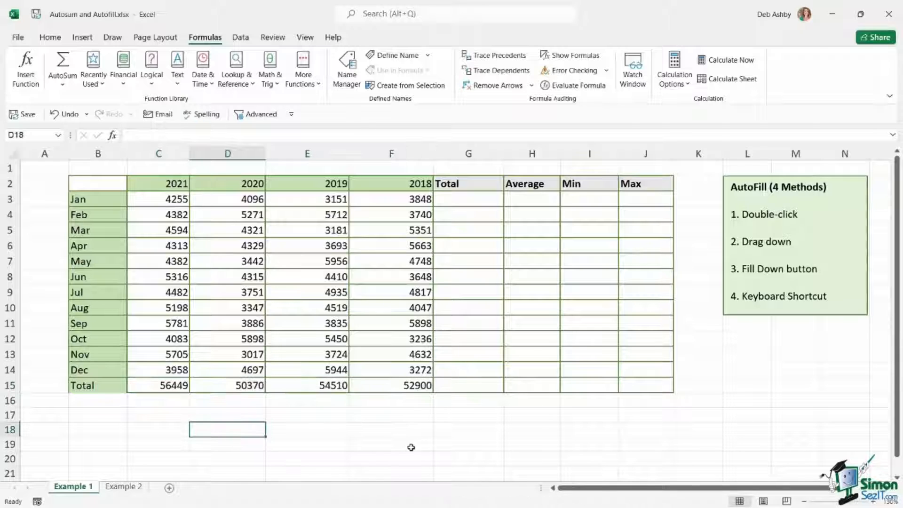
Step: Enter =SUM(C3:F3) in G3 for January's total and AutoFill it down to G14
click(464, 200)
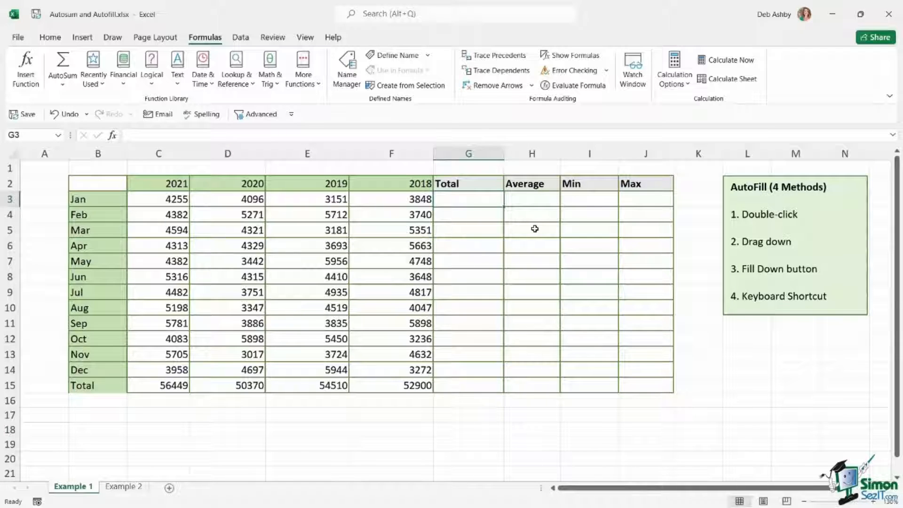
text(=SUM)
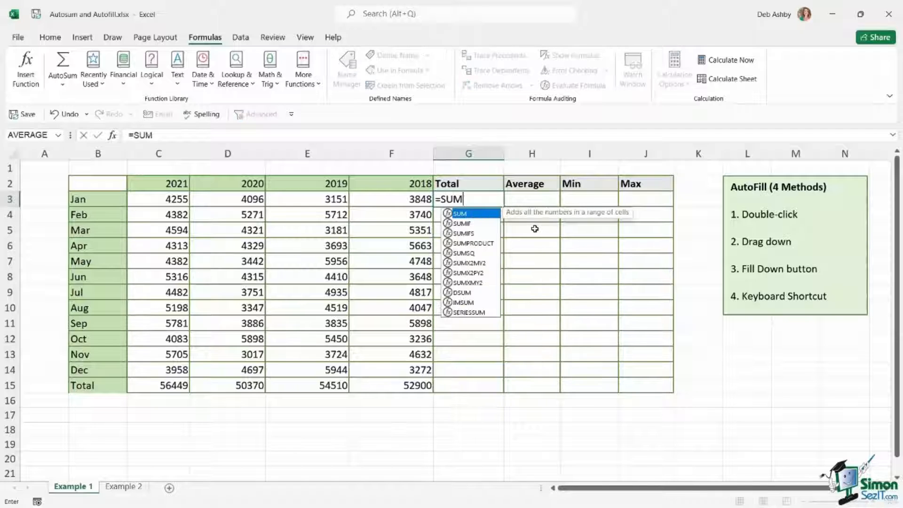
text(()
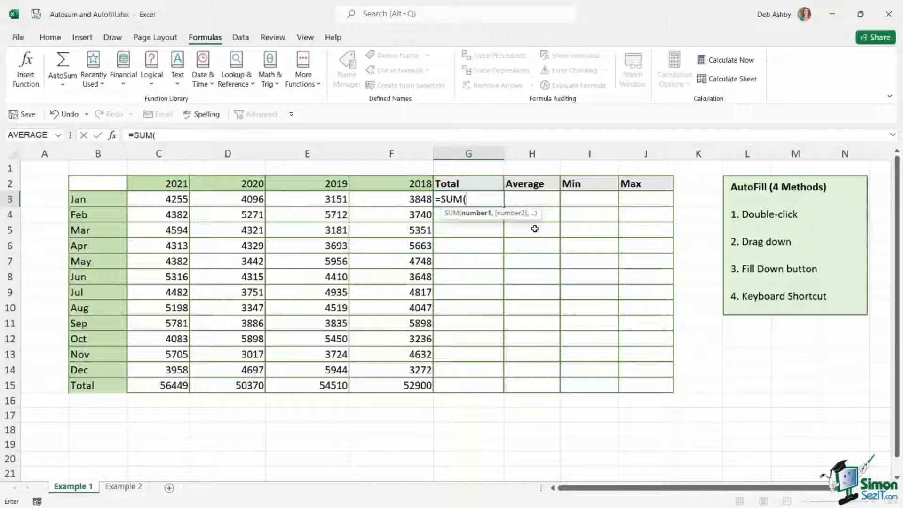
drag(145, 200, 423, 203)
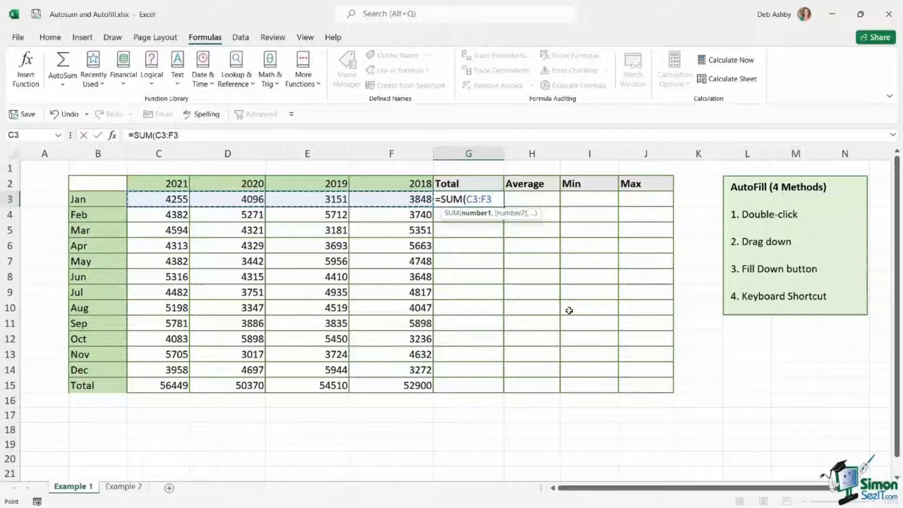
text())
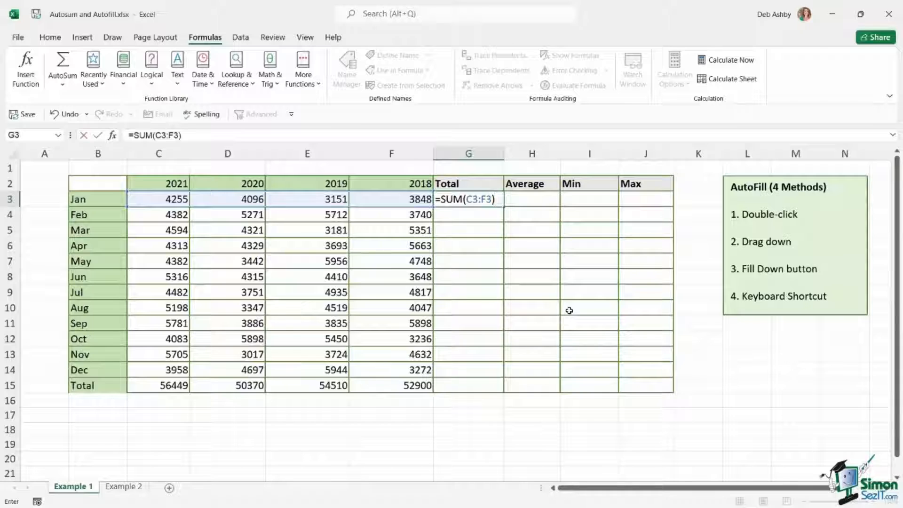
key(ctrl+Return)
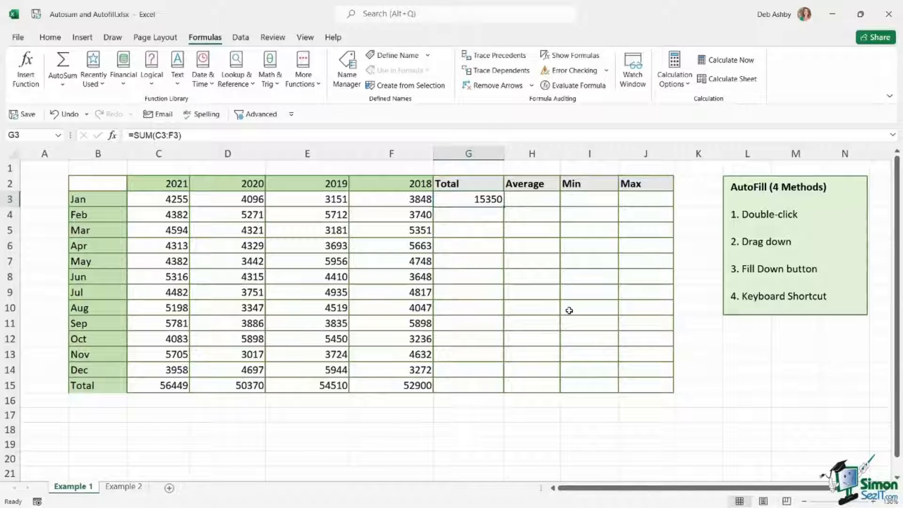
double_click(505, 206)
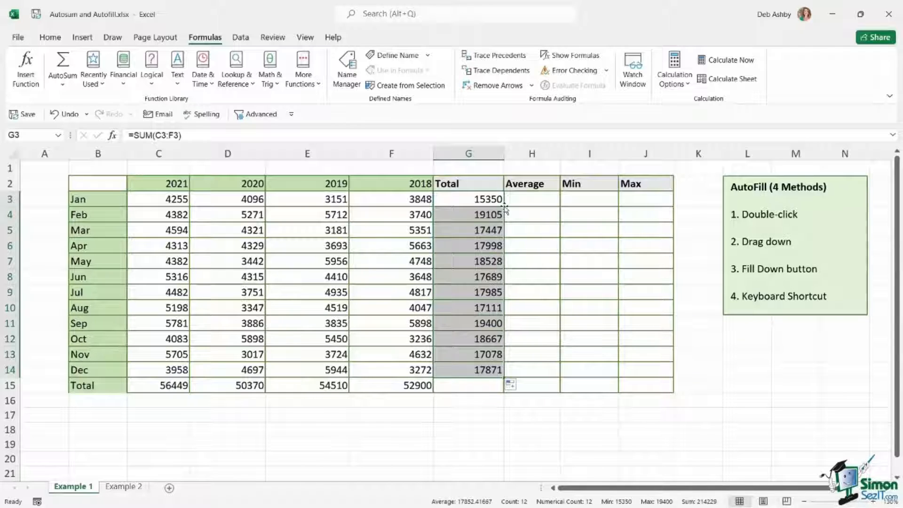
Step: Enter an AVERAGE formula over C3:F3 in H3 and AutoFill it down to H14
click(530, 202)
text(=)
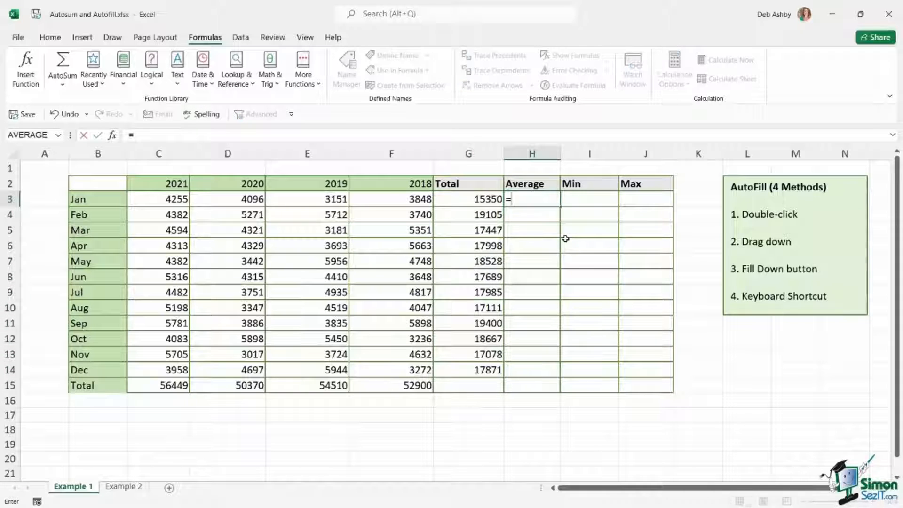
text(ava)
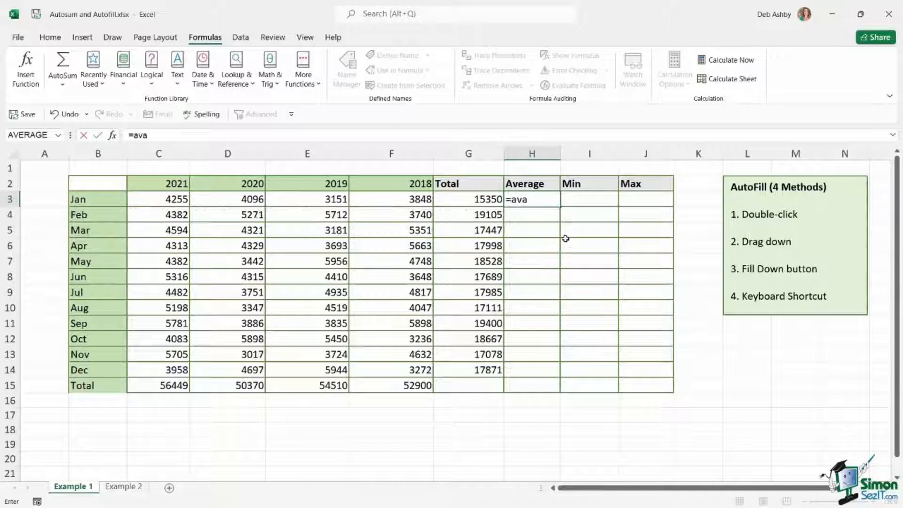
key(BackSpace)
text(er)
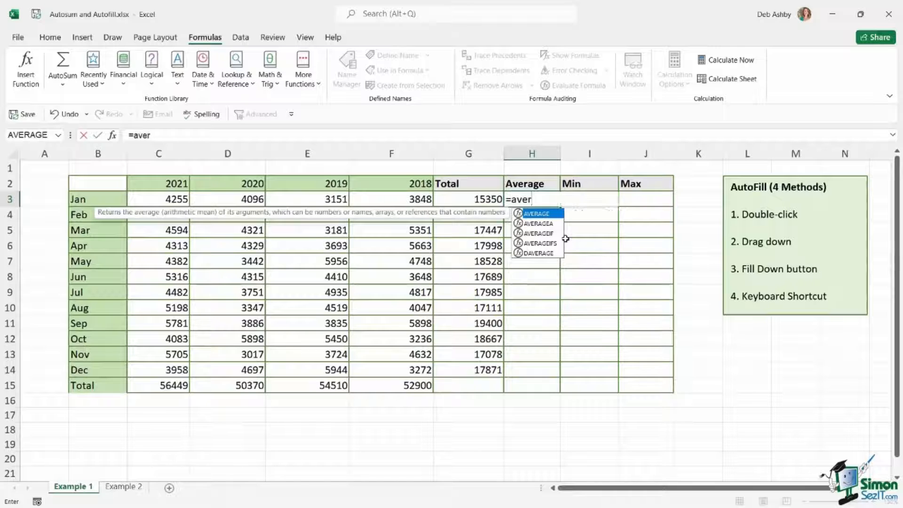
key(Tab)
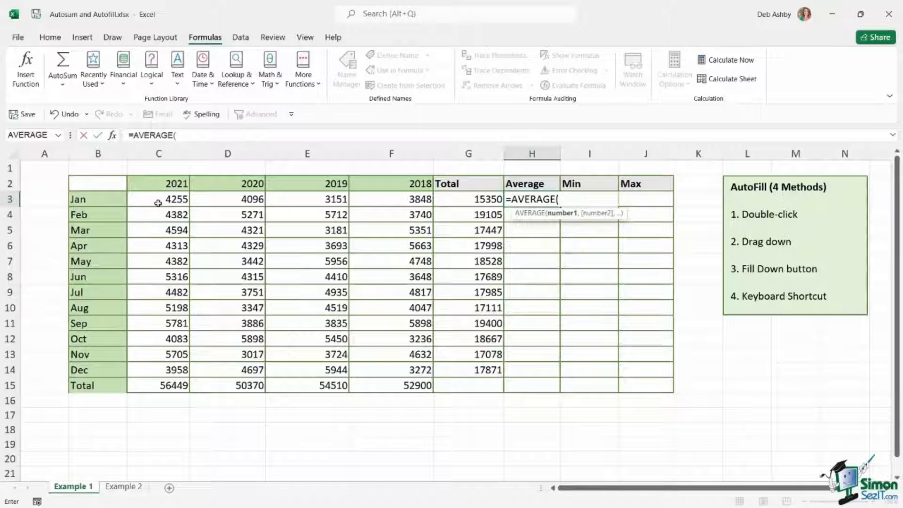
drag(155, 202, 423, 200)
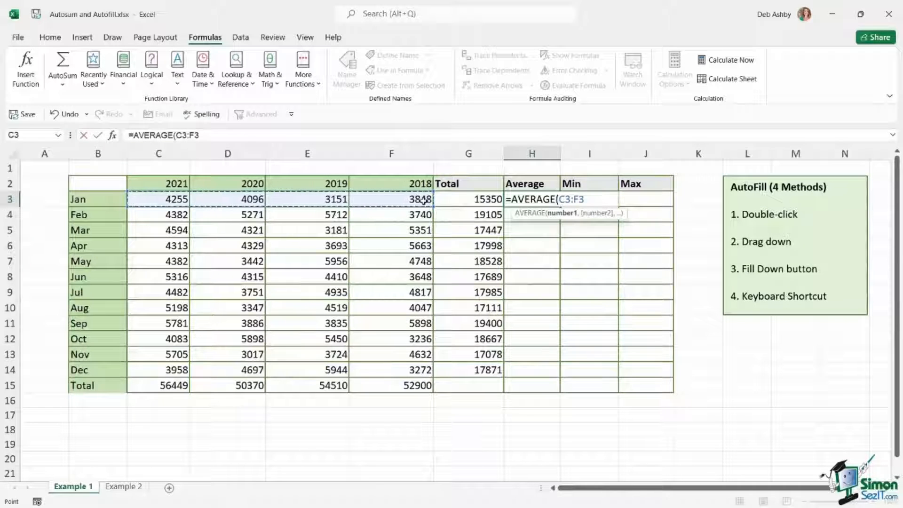
key(ctrl+Return)
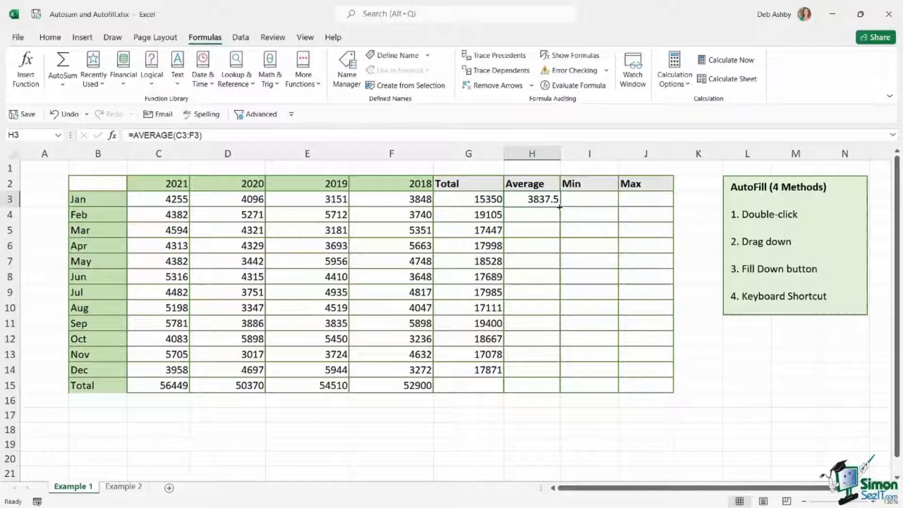
drag(560, 207, 557, 376)
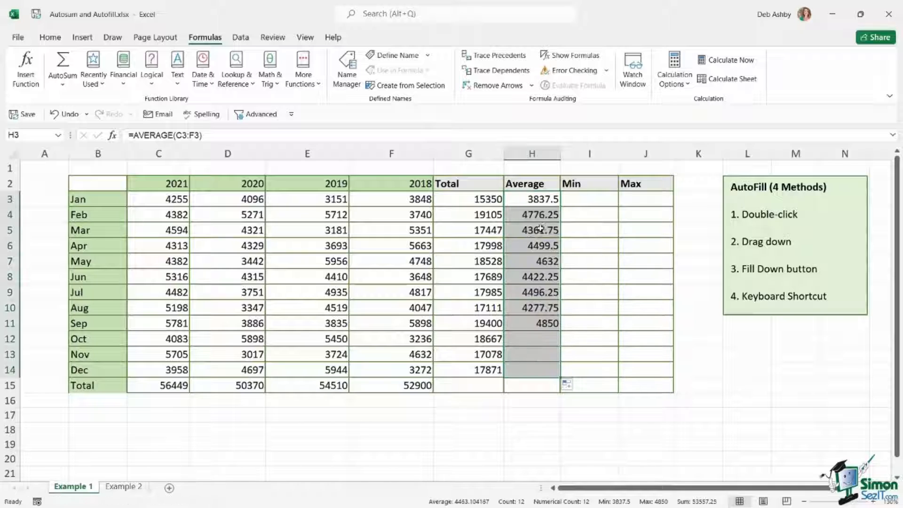
Step: Enter =MIN(C3:F3) in I3 to get January's minimum across the four years
click(588, 197)
text(=MIN()
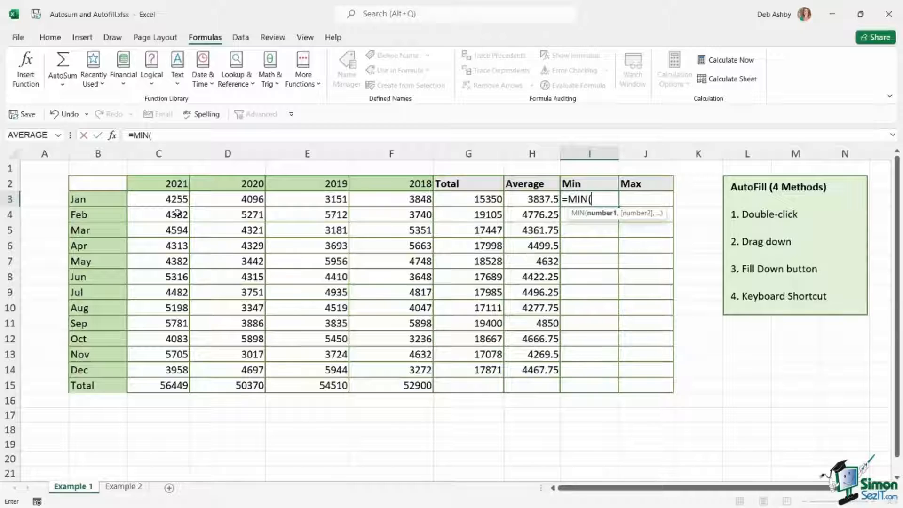
drag(157, 199, 414, 201)
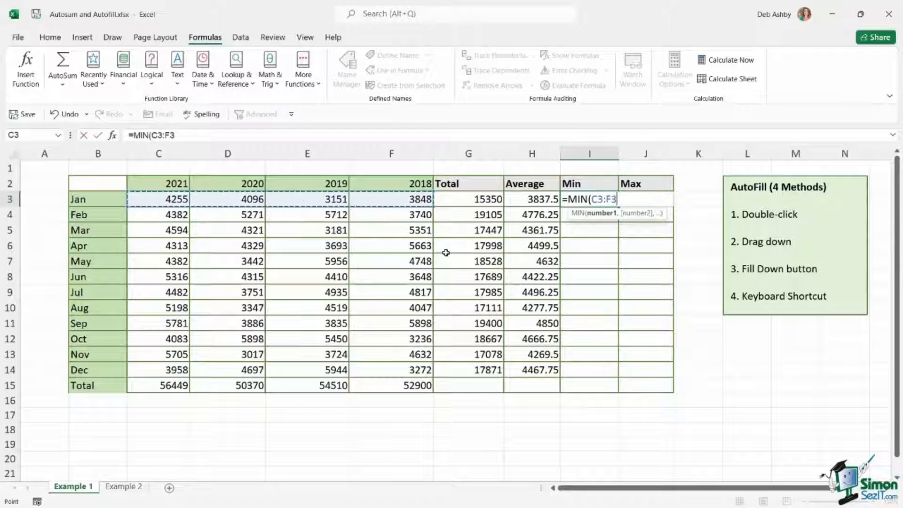
text())
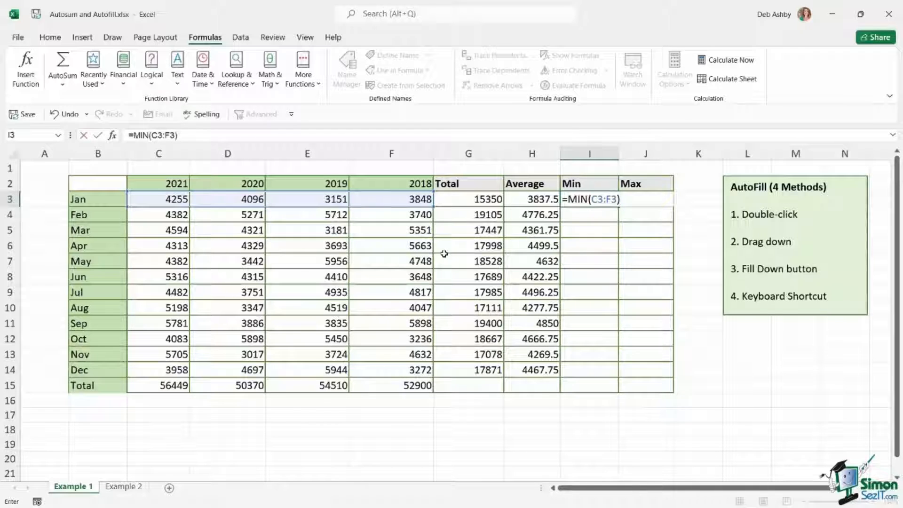
key(ctrl+Return)
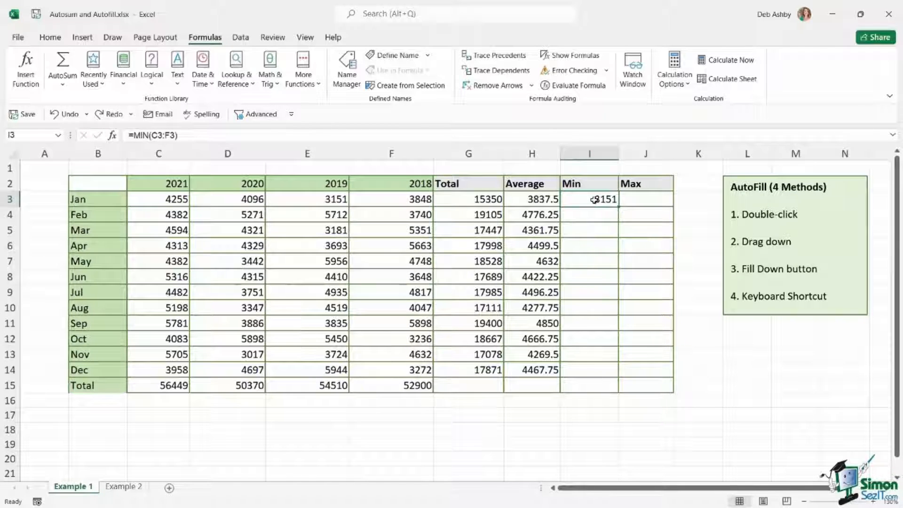
Step: Copy the MIN formula from I3 through I14 with the Fill Down command
drag(595, 200, 600, 369)
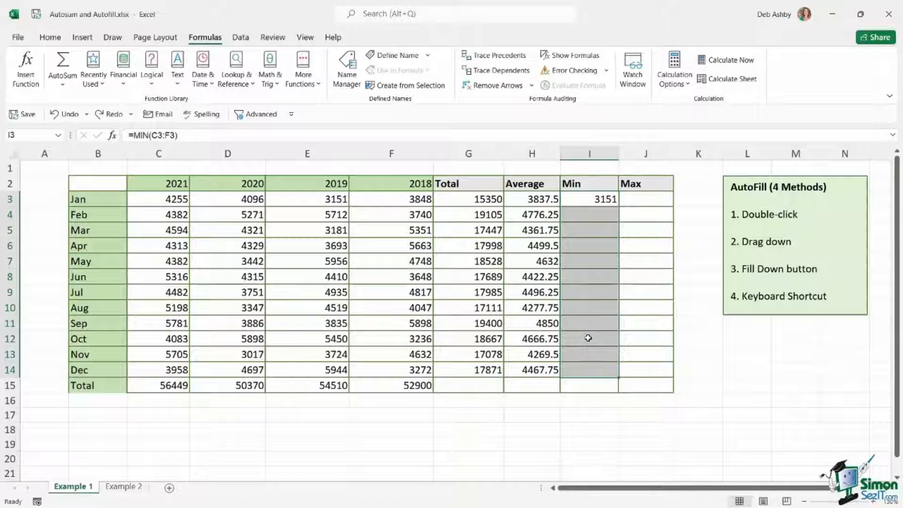
click(53, 39)
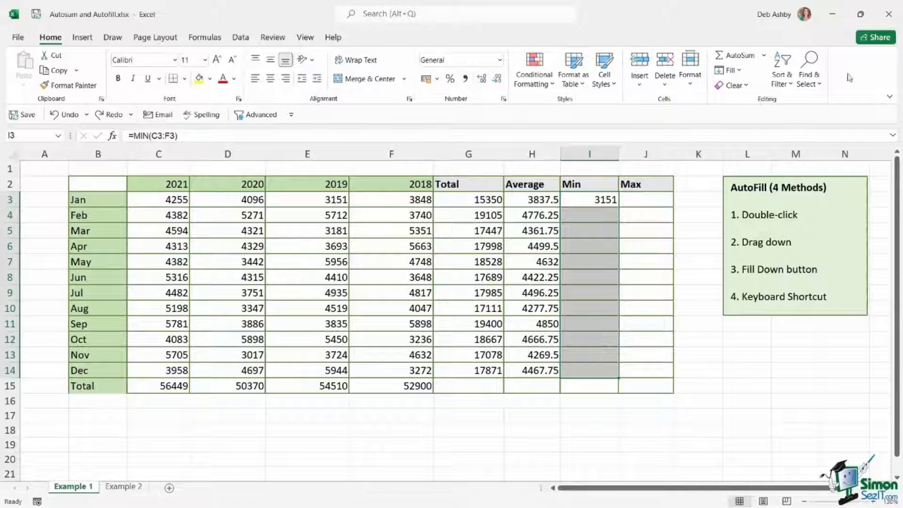
click(742, 76)
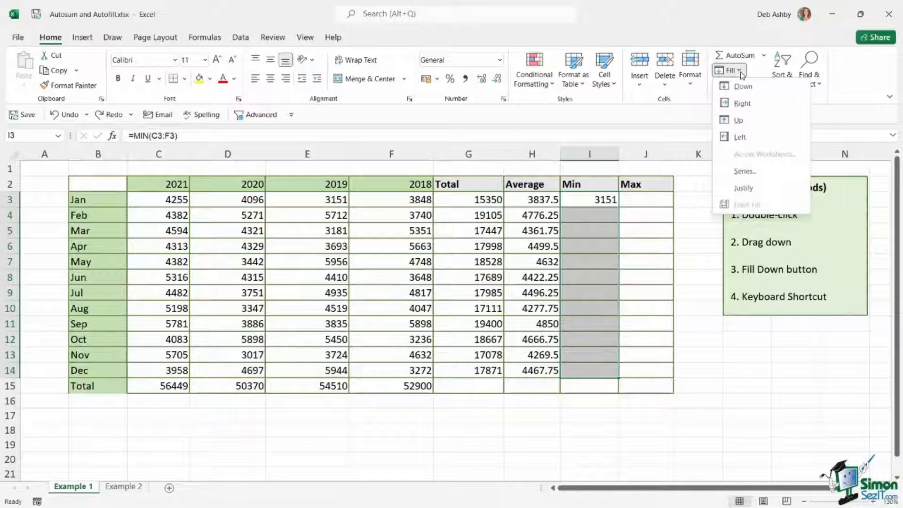
click(797, 95)
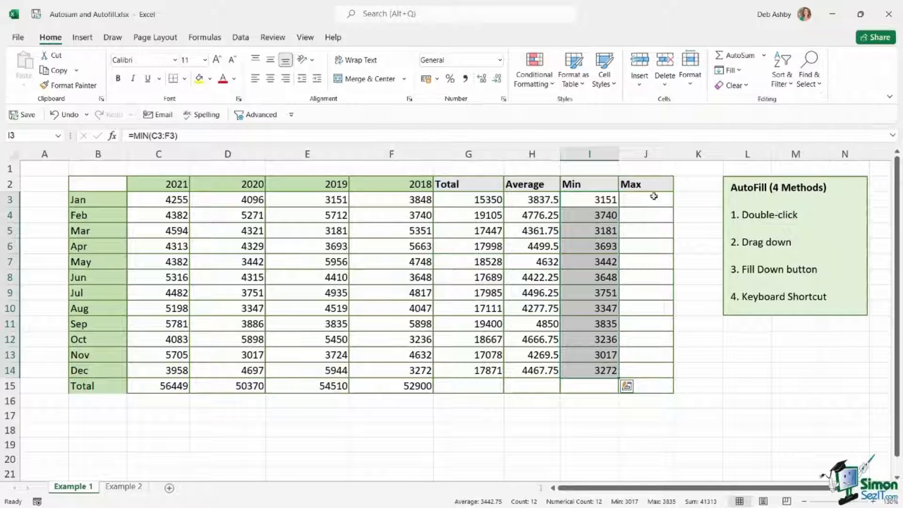
Step: Enter =MAX(C3:F3) in J3 to get January's maximum across the four years
click(638, 199)
text(=max)
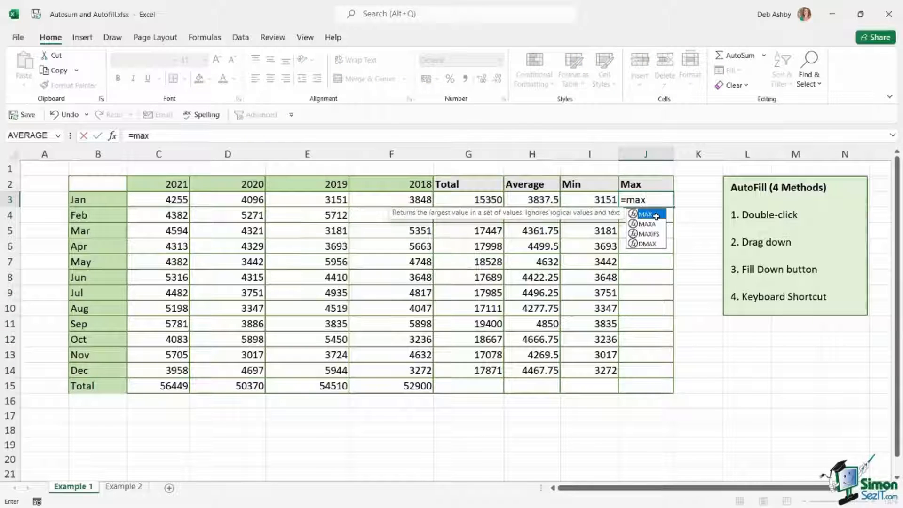
double_click(657, 216)
click(182, 200)
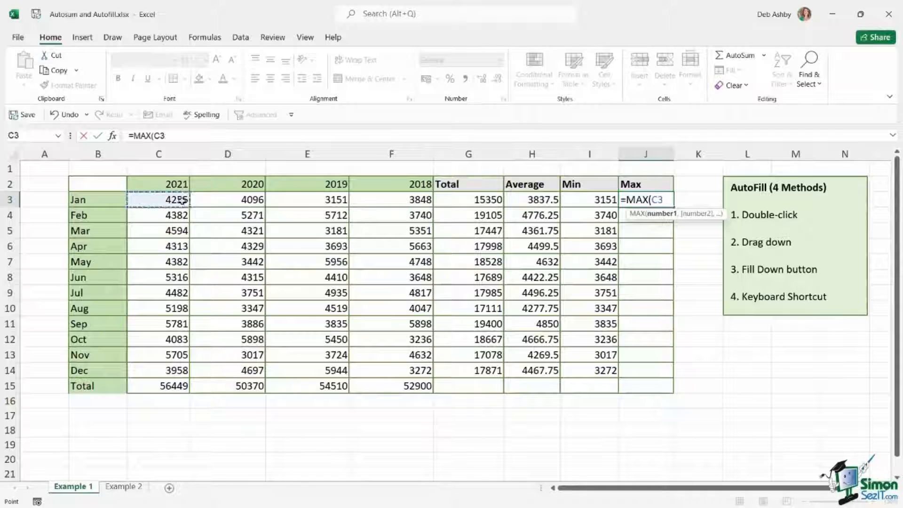
drag(182, 201, 419, 199)
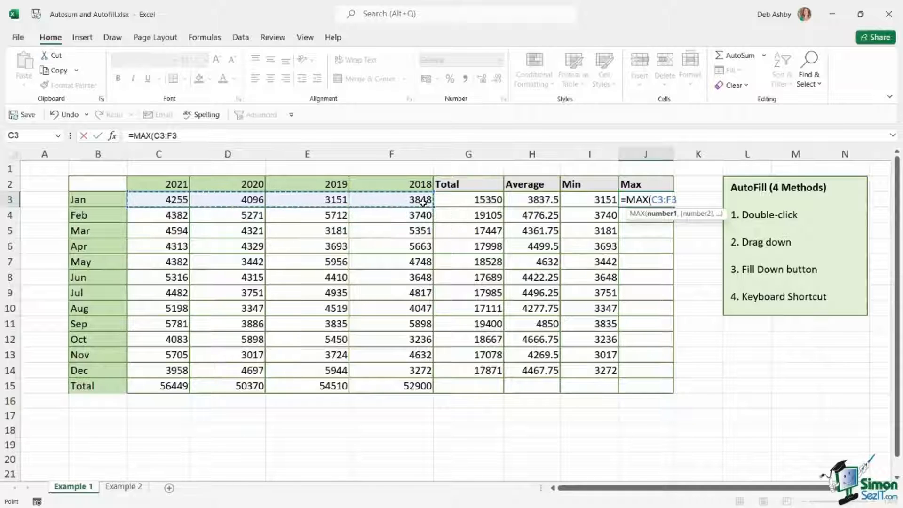
key(ctrl+Return)
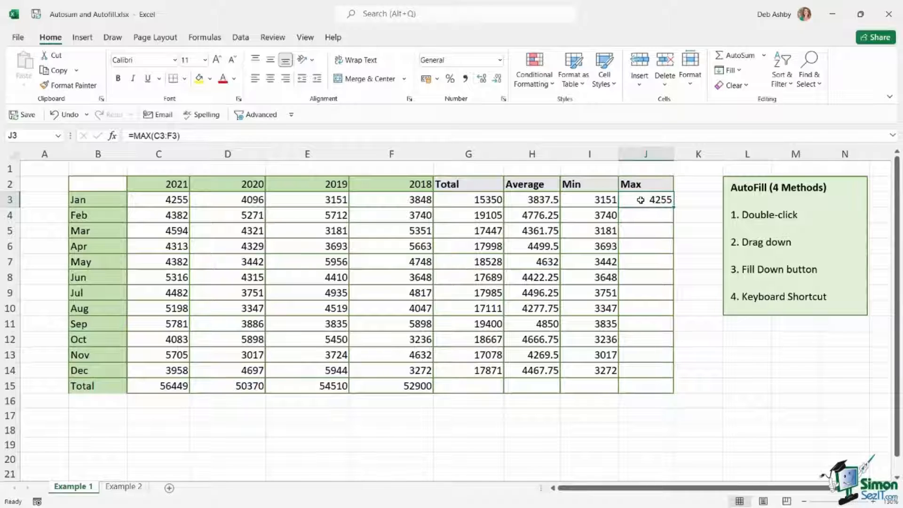
Step: Copy the MAX formula from J3 down through J14 with Fill Down
drag(640, 199, 640, 369)
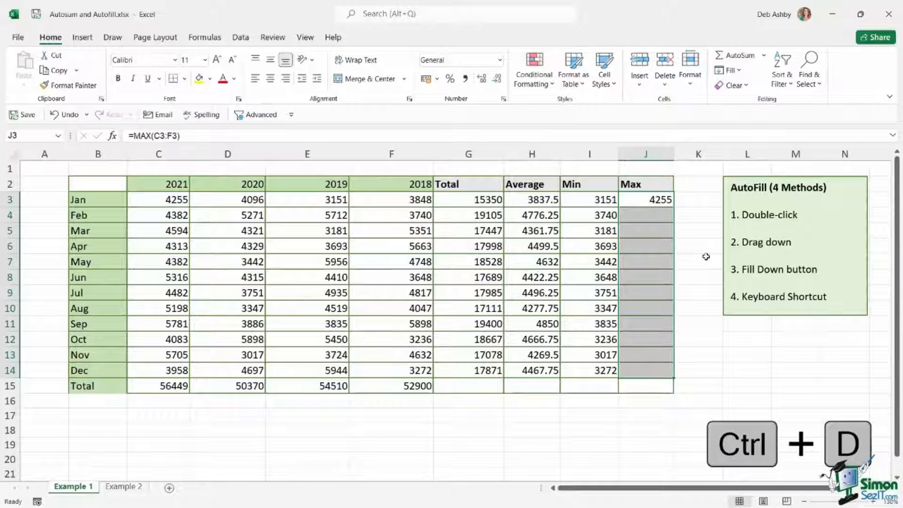
key(ctrl+d)
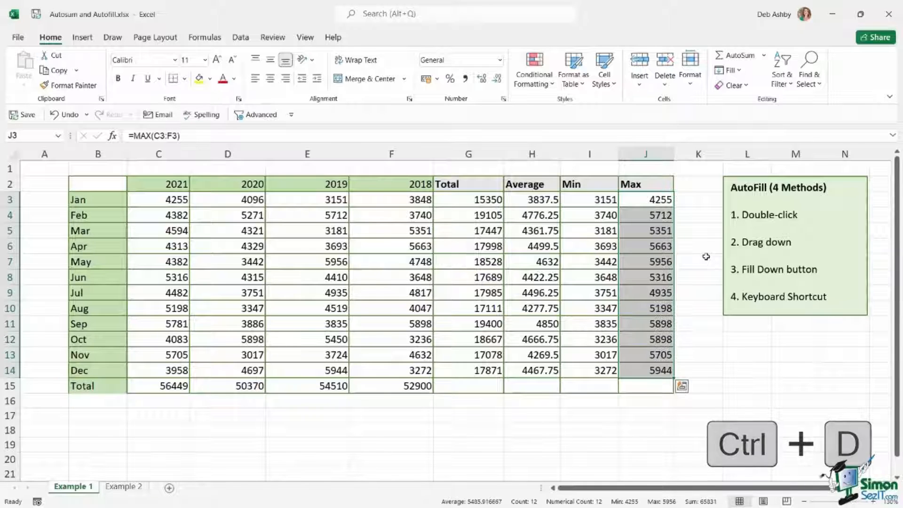
click(748, 339)
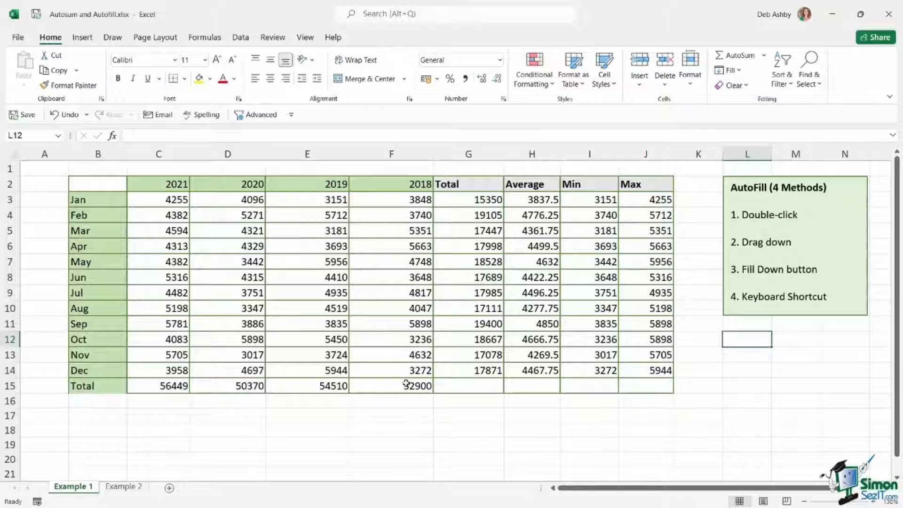
Step: AutoFill the 2018 total formula from F15 across the Total row to J15
click(426, 390)
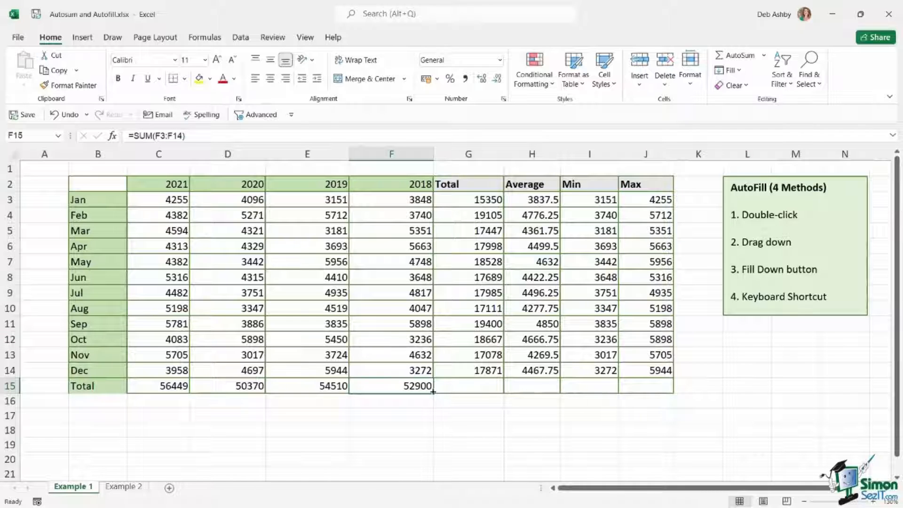
drag(434, 394, 676, 399)
click(763, 384)
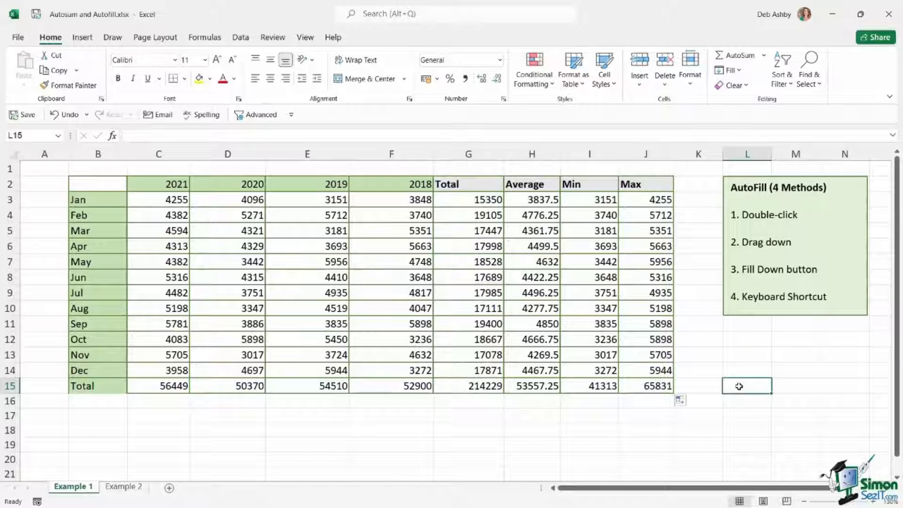
Step: Switch to the Example 2 worksheet
click(123, 487)
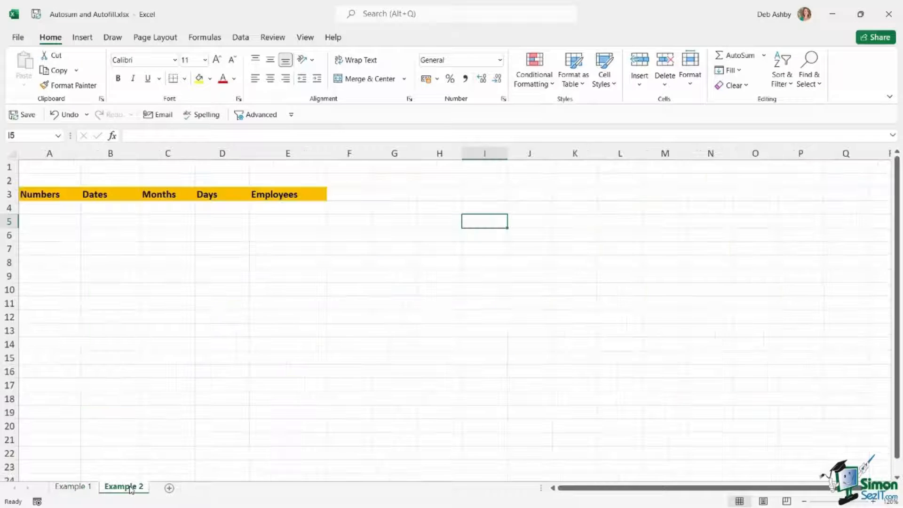
click(423, 243)
click(466, 209)
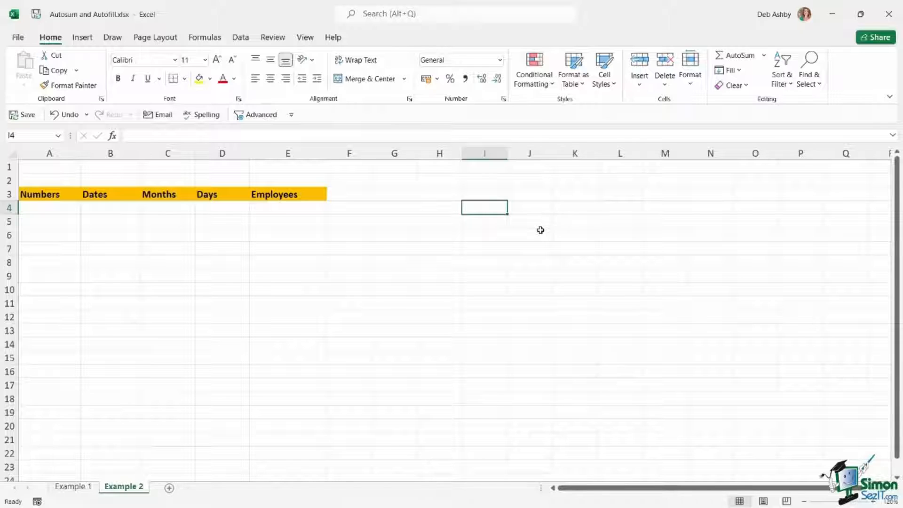
click(537, 212)
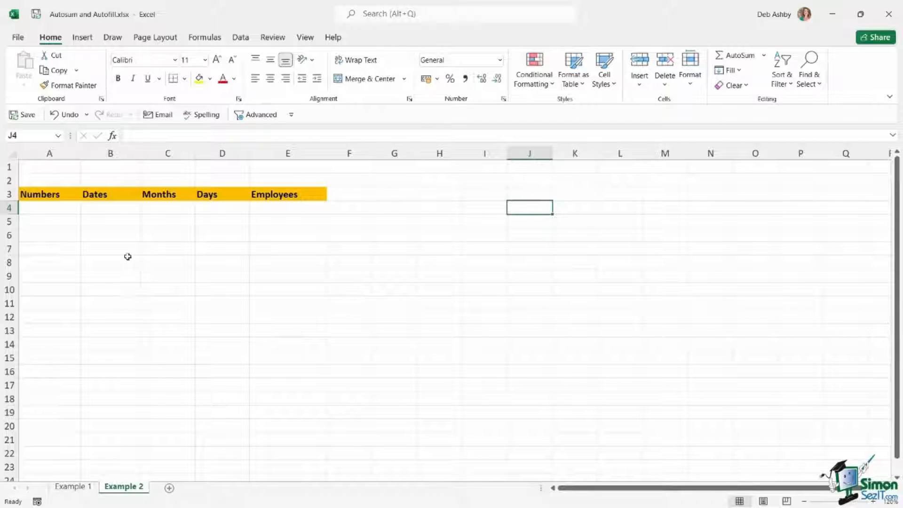
Step: Enter 1, 2 and 3 manually in cells A4 to A6 of the Numbers column
click(41, 209)
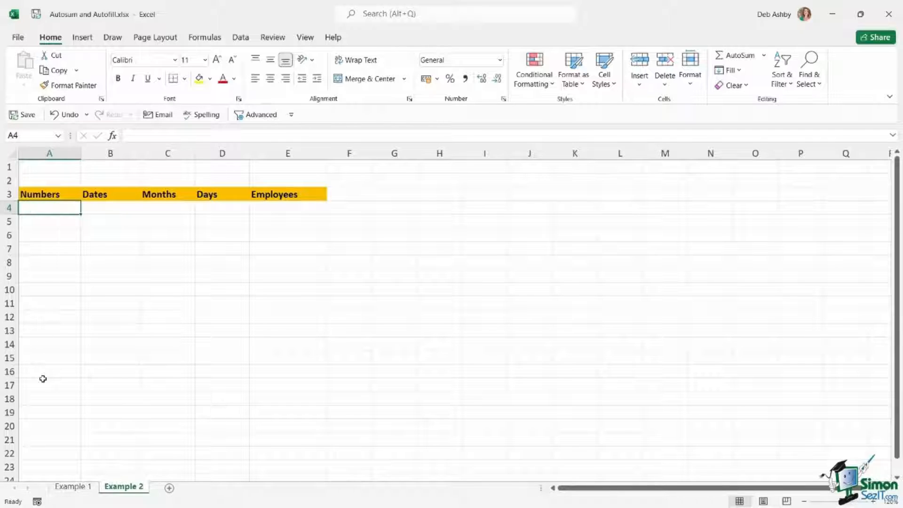
text(1)
key(Return)
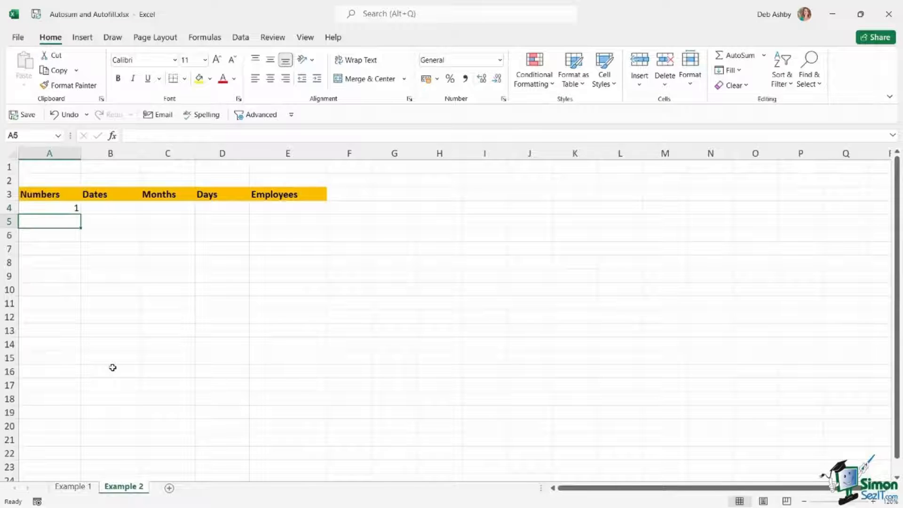
text(2)
key(Return)
text(3)
key(Return)
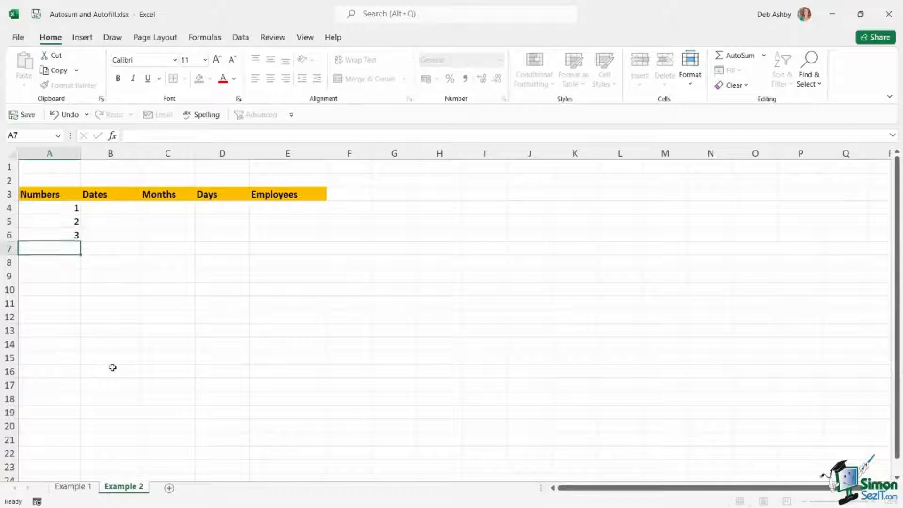
Step: Clear the manually entered numbers from A4:A6
drag(56, 209, 63, 240)
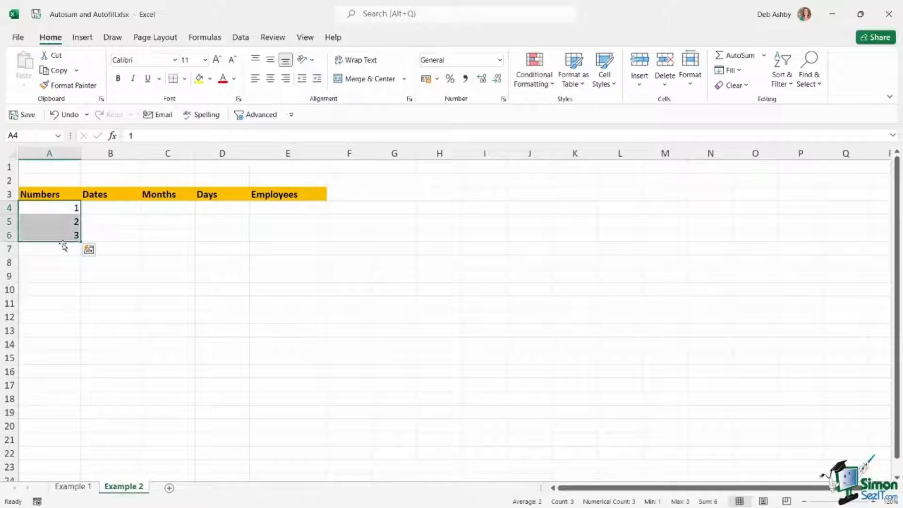
key(Delete)
click(143, 235)
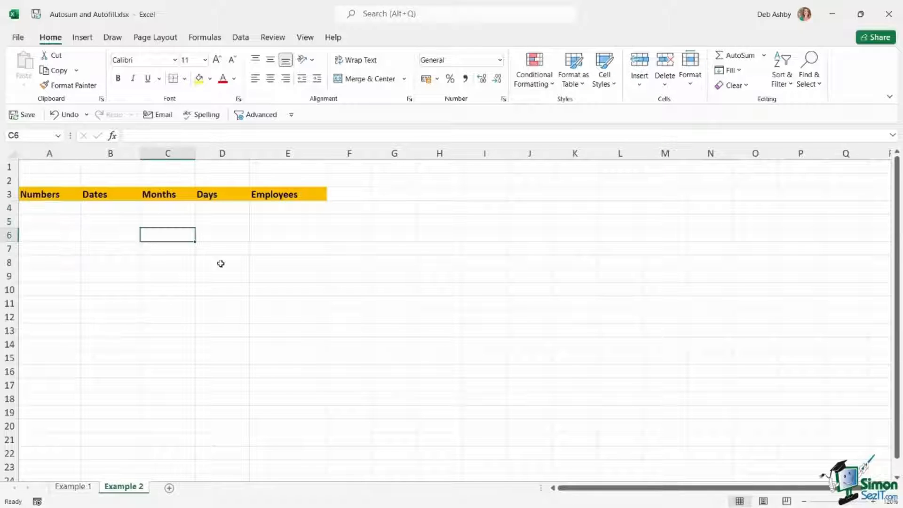
Step: Enter 1 in A4 and fill a linear series down the Numbers column with a stop value of 200
click(64, 207)
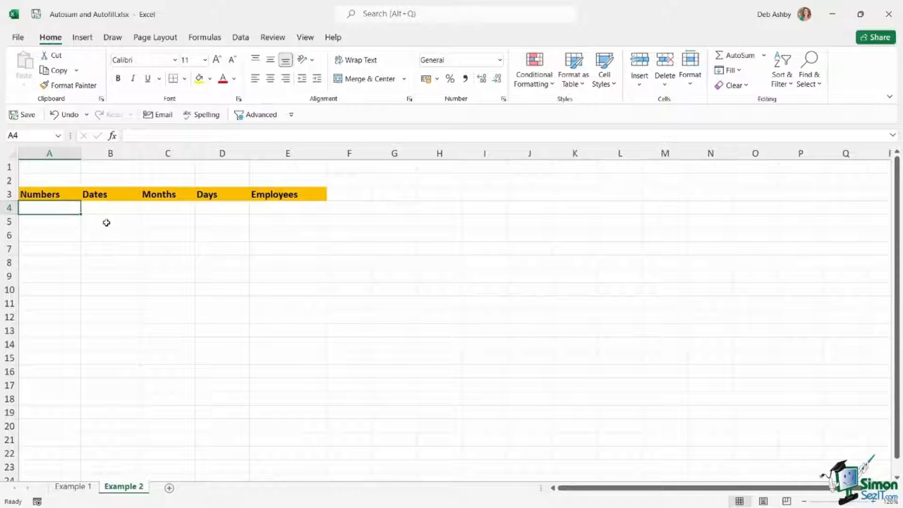
text(1)
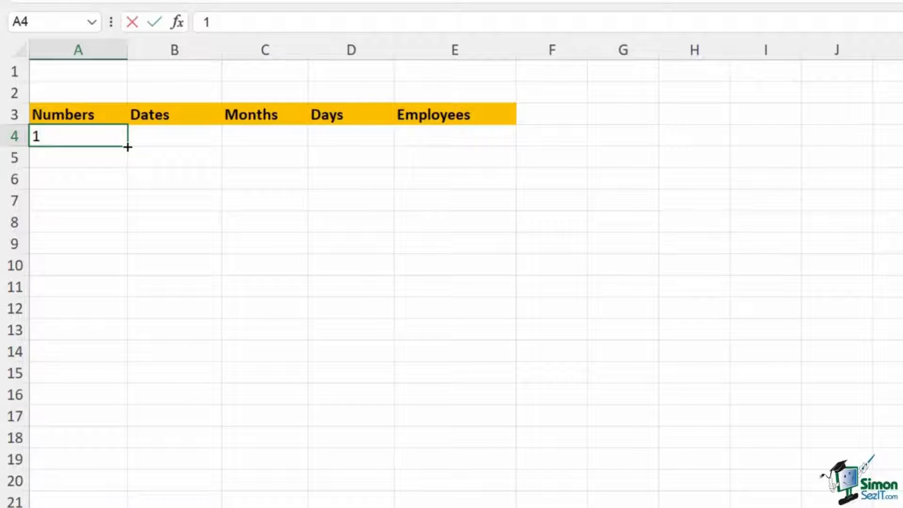
click(127, 146)
mouse_move(126, 153)
mouse_down()
mouse_move(127, 163)
mouse_move(128, 148)
mouse_up()
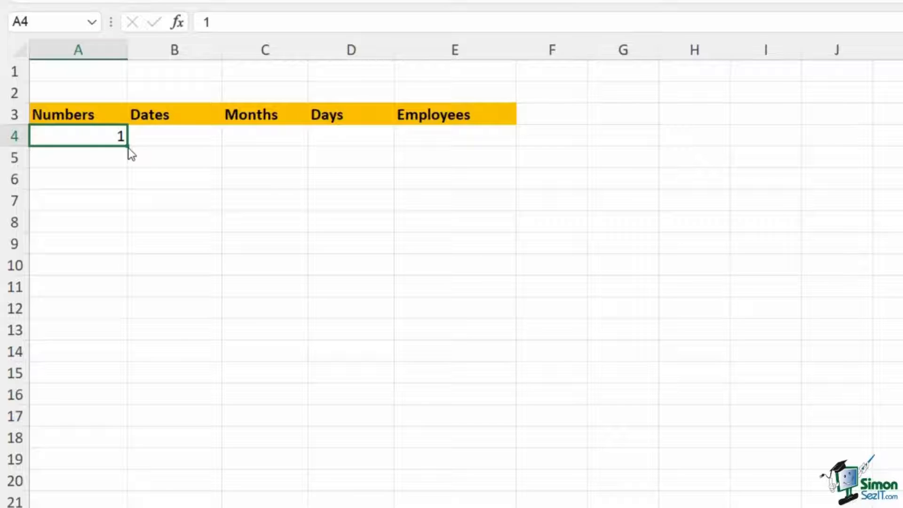
right_click(130, 153)
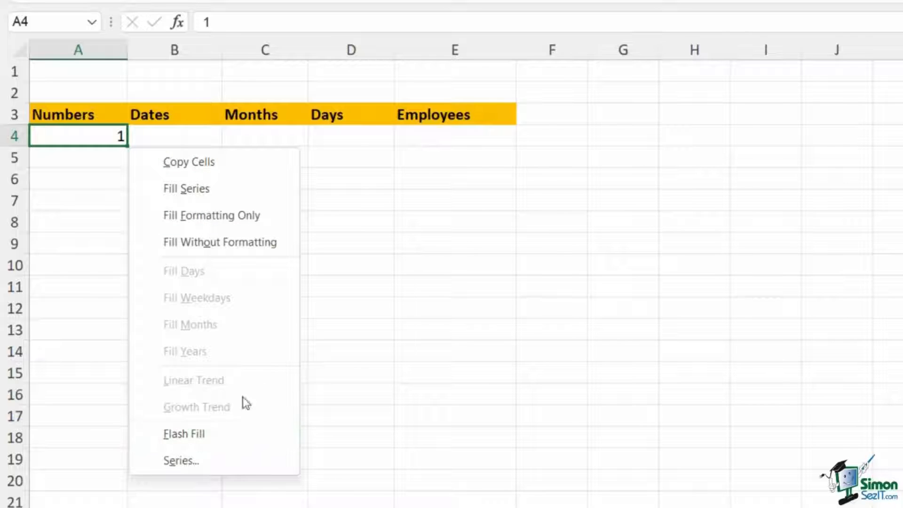
click(204, 467)
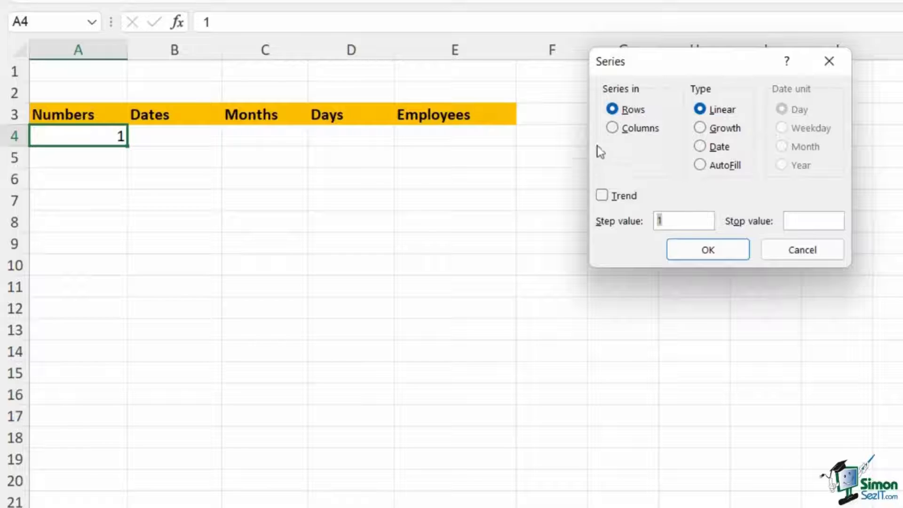
click(614, 128)
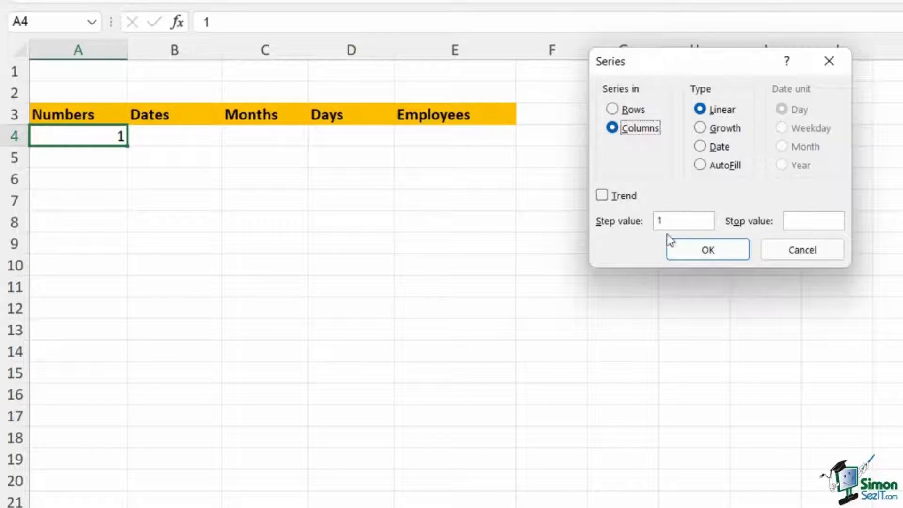
click(792, 221)
text(200)
click(709, 256)
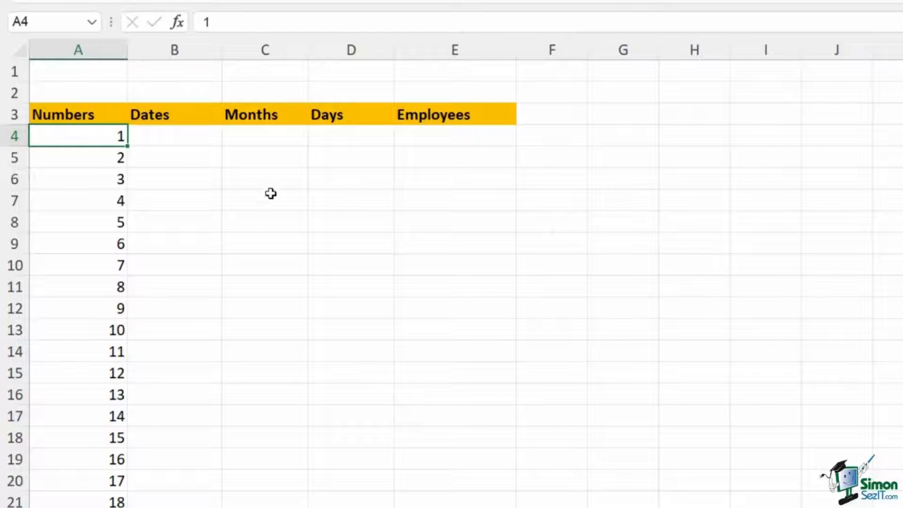
Step: Go to the last value of the Numbers series to check where it ends, and return to A4
click(117, 174)
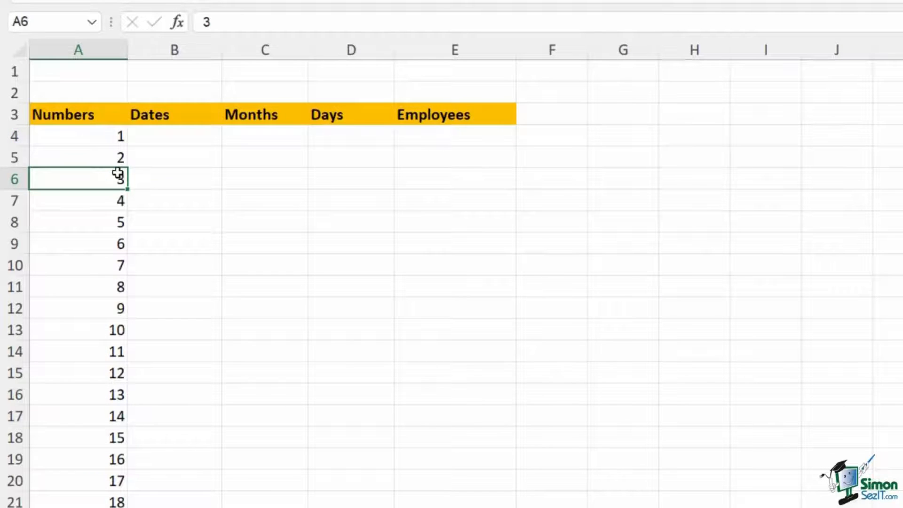
key(ctrl+Down)
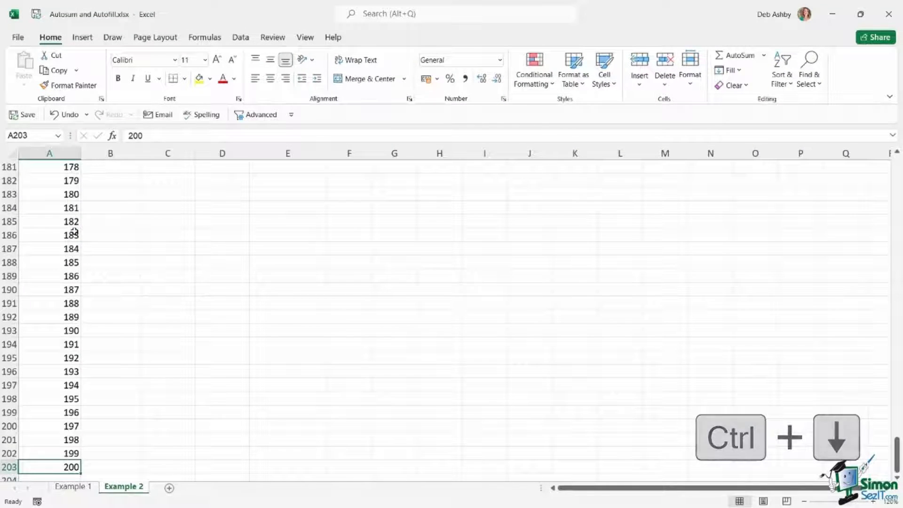
key(ctrl+Up)
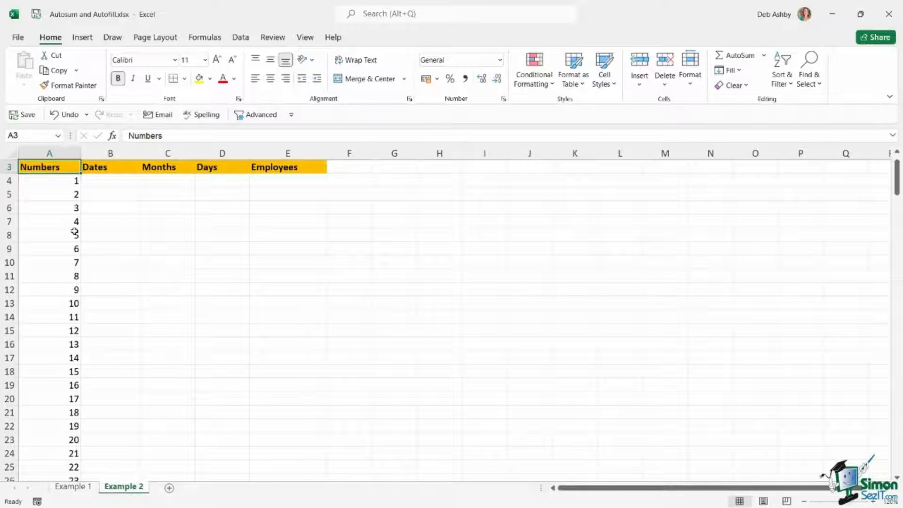
click(57, 183)
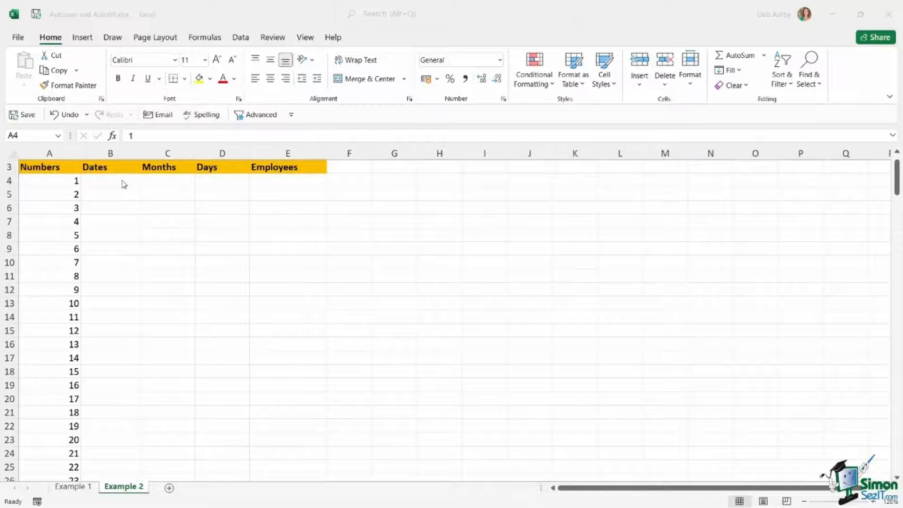
Step: Enter 01/11/2021 in B4 and AutoFill the date down the Dates column
click(124, 183)
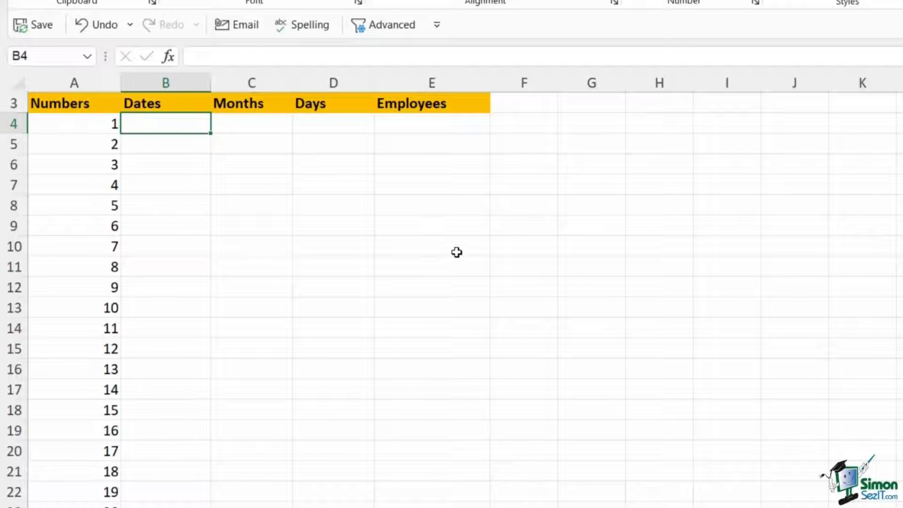
text(01)
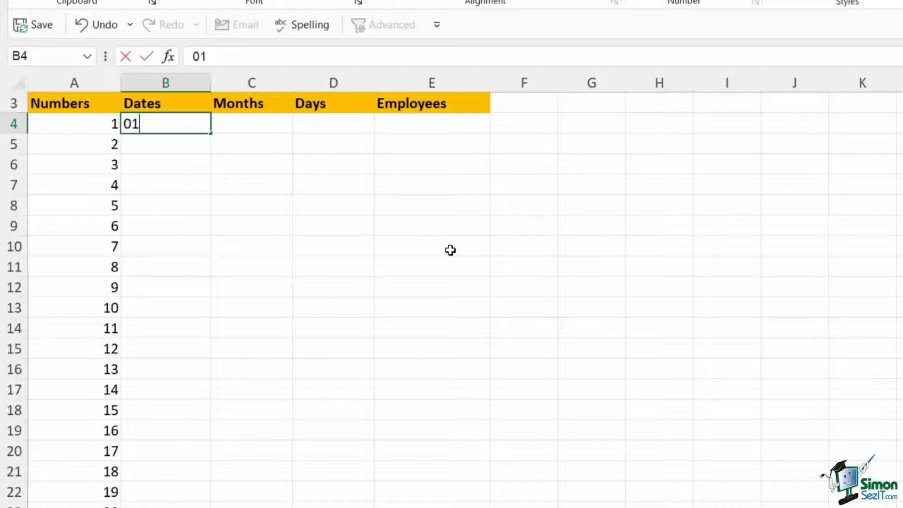
text(/11/2021)
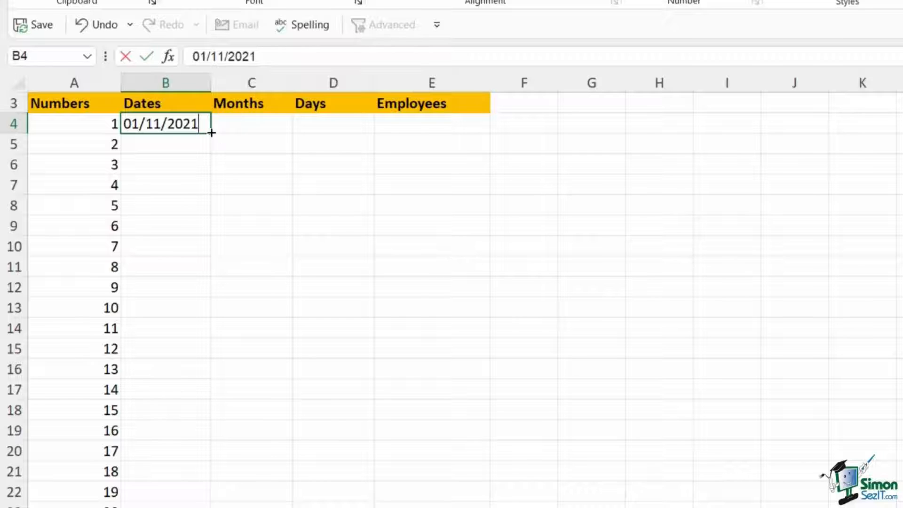
drag(212, 133, 211, 290)
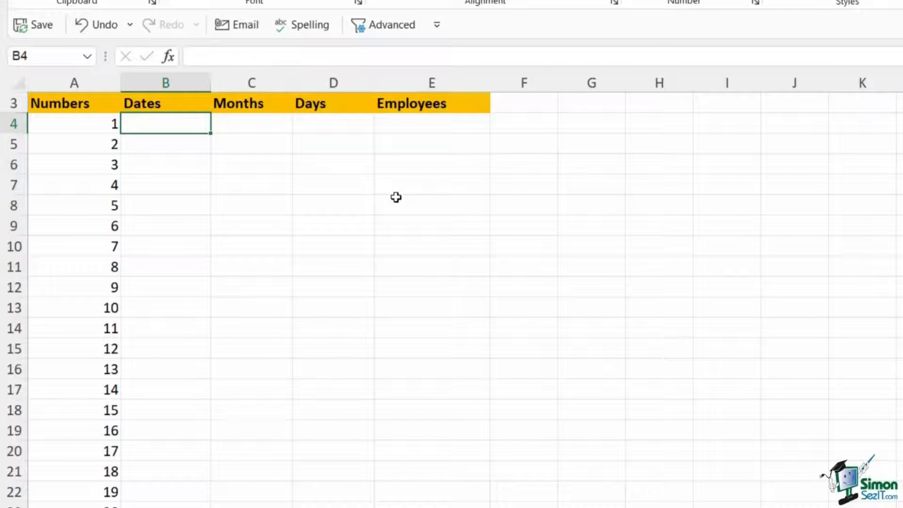
Step: Enter 31/01/2021 in B4 and AutoFill the date down to B6
text(31/)
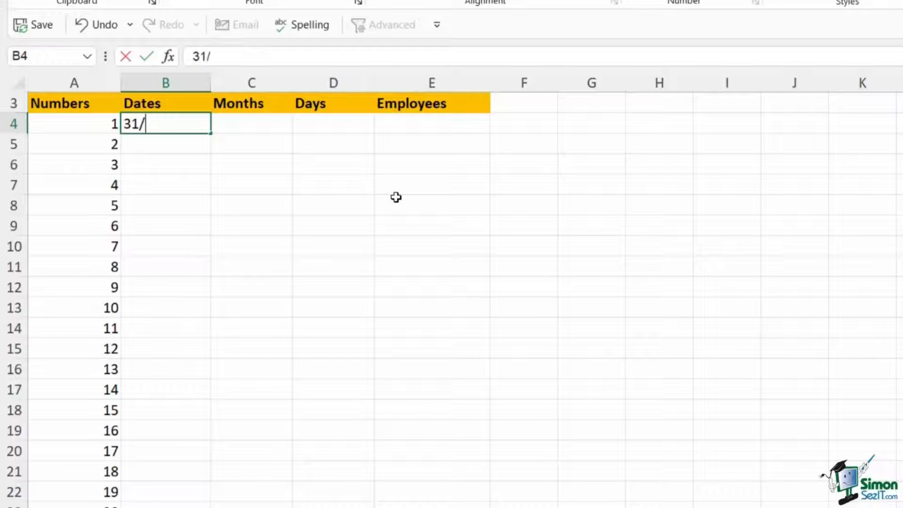
text(01/2021)
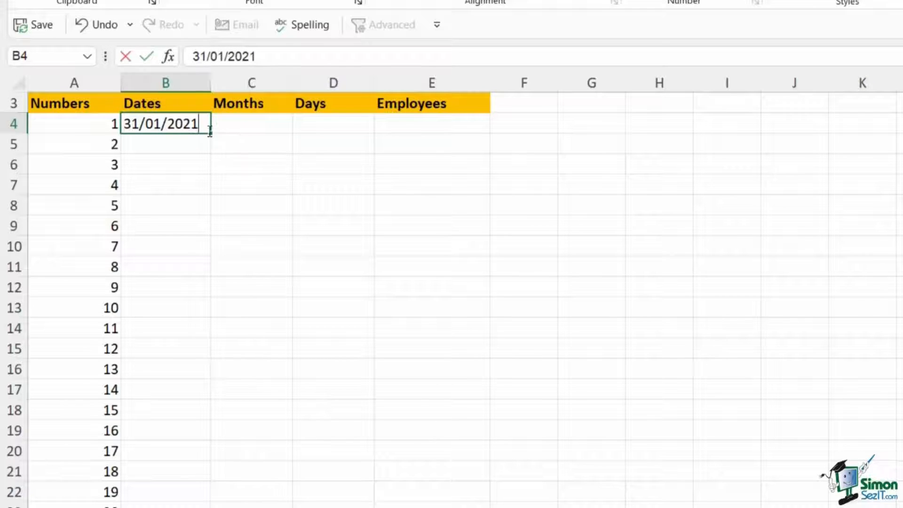
drag(214, 135, 212, 177)
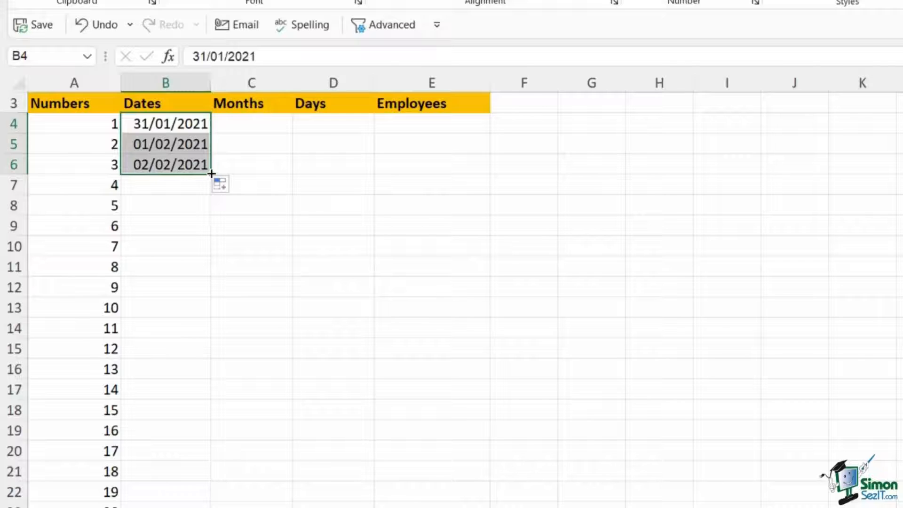
Step: Extend the date AutoFill in the Dates column down to B19 and switch the fill option to Fill Months
drag(211, 174, 205, 439)
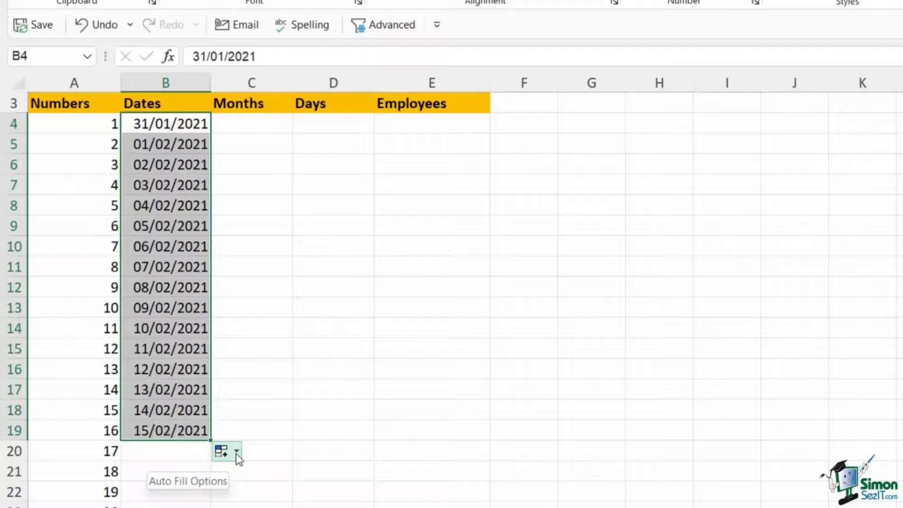
click(236, 452)
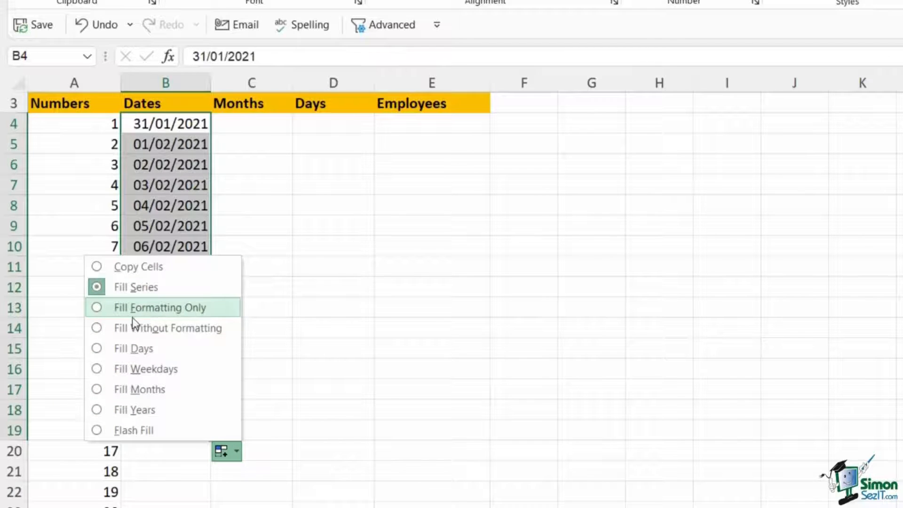
click(95, 389)
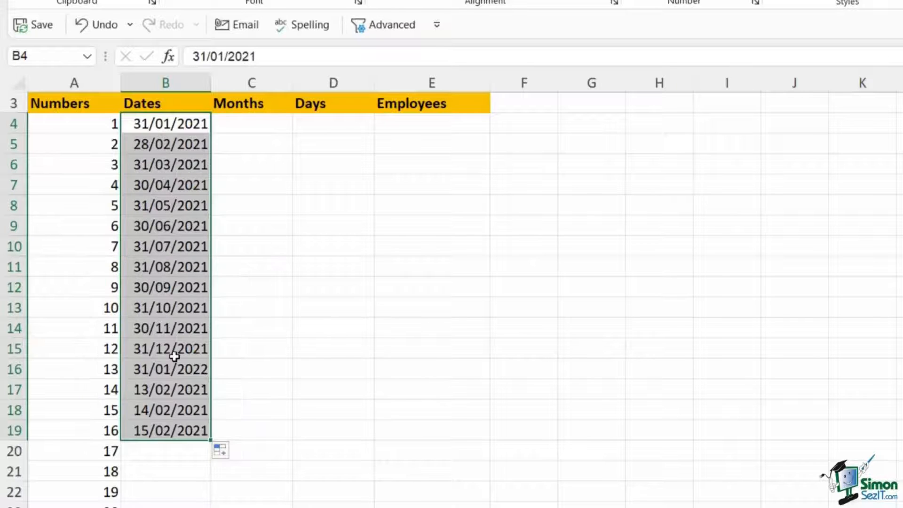
Step: Examine the filled dates one by one down the Dates column and review the other available Auto Fill options
click(172, 123)
click(148, 144)
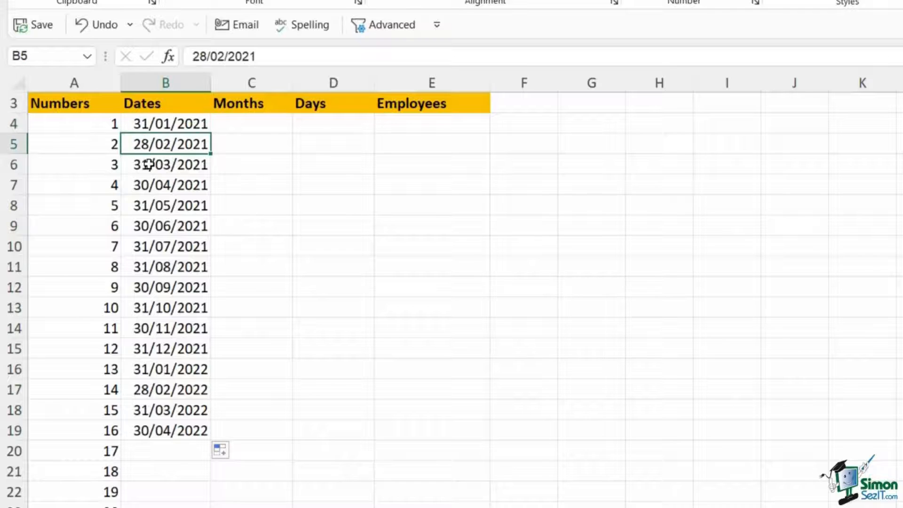
click(147, 164)
click(148, 185)
click(147, 205)
click(147, 225)
click(146, 246)
click(144, 288)
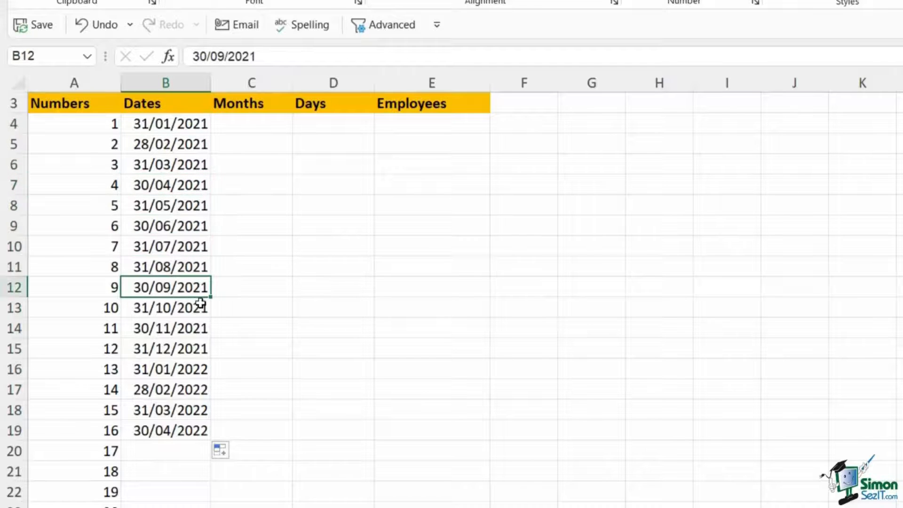
click(233, 451)
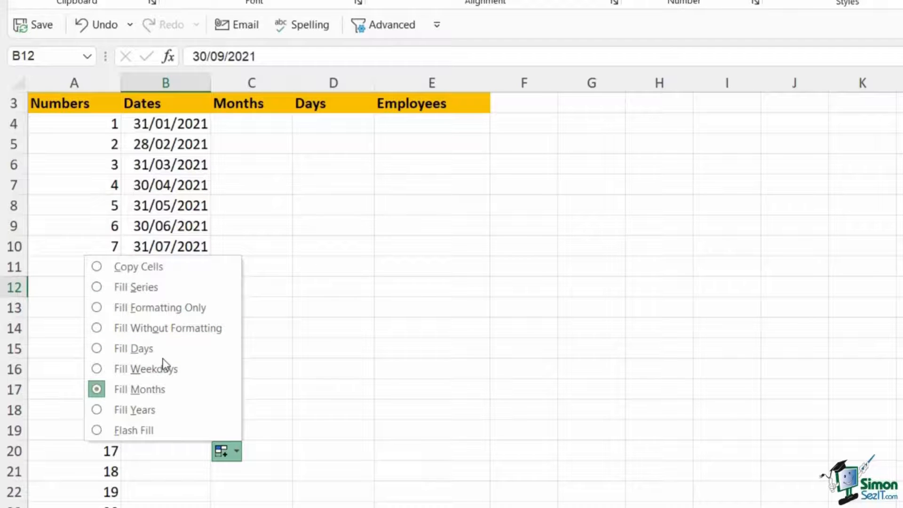
Step: Enter January in C4 and AutoFill the month names down the Months column to C20
click(340, 264)
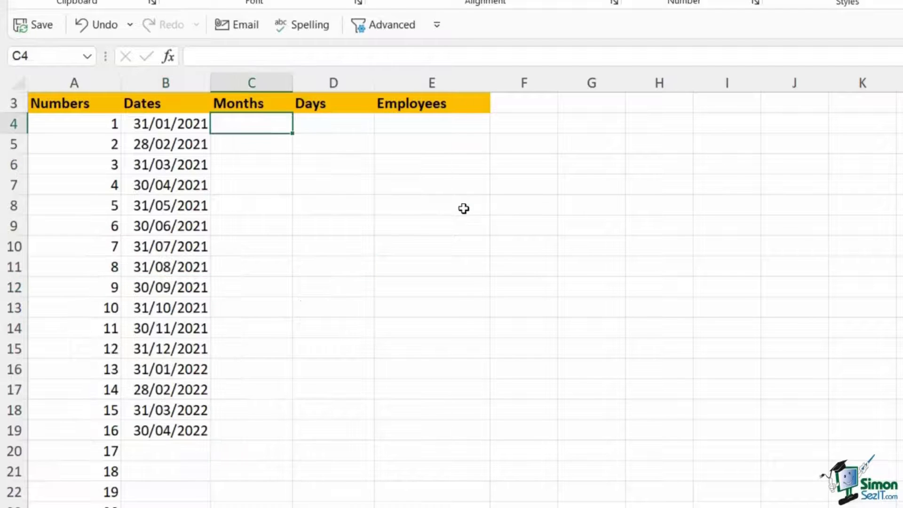
text(January)
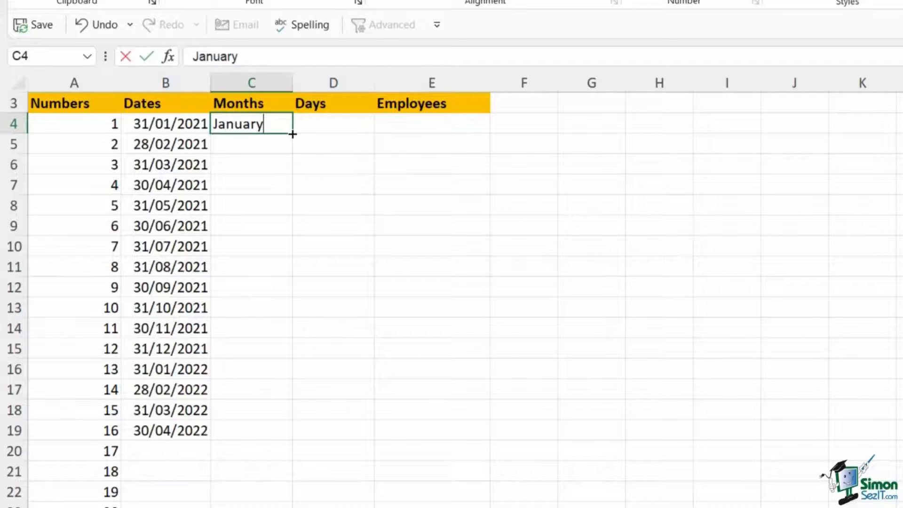
drag(293, 134, 290, 463)
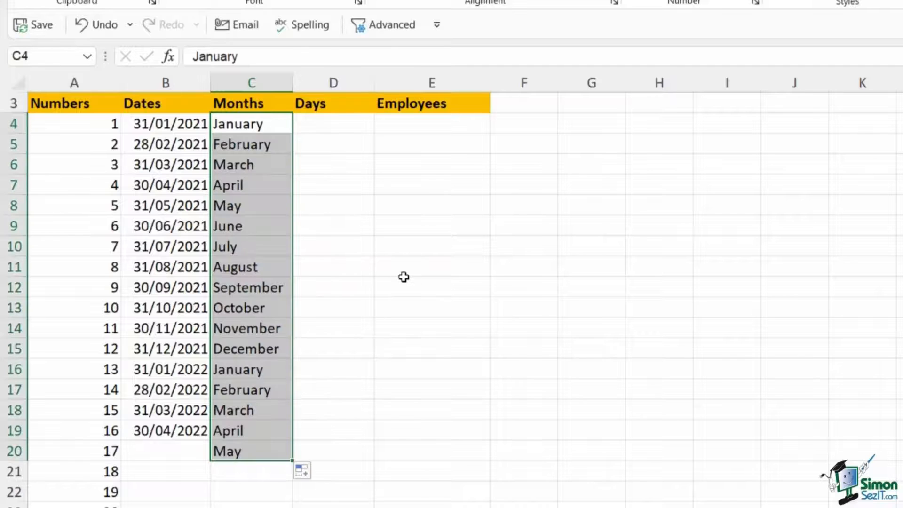
Step: Enter Mon in D4 and AutoFill the weekday names down the Days column to D21
click(337, 125)
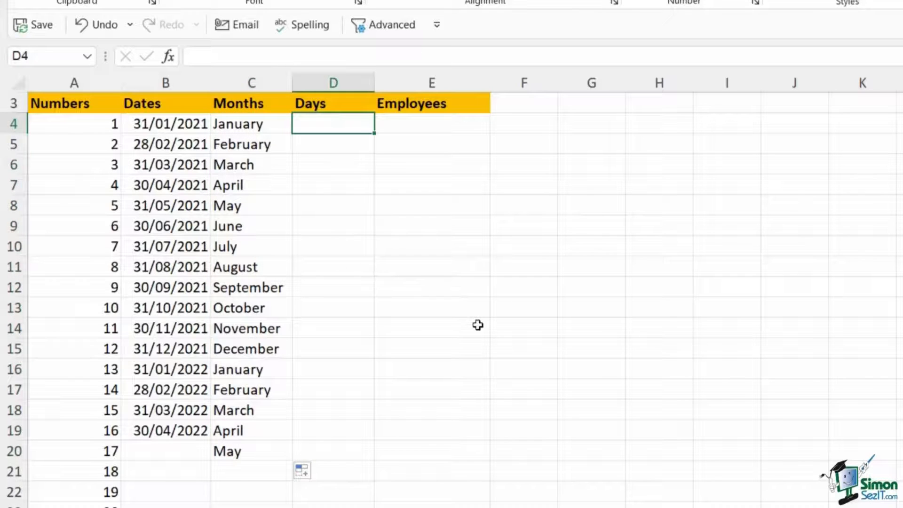
text(Mon)
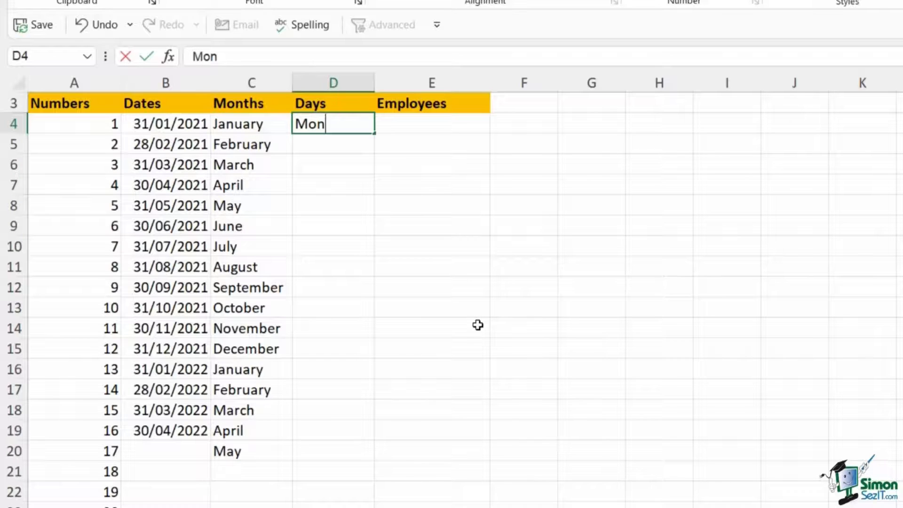
key(ctrl+Return)
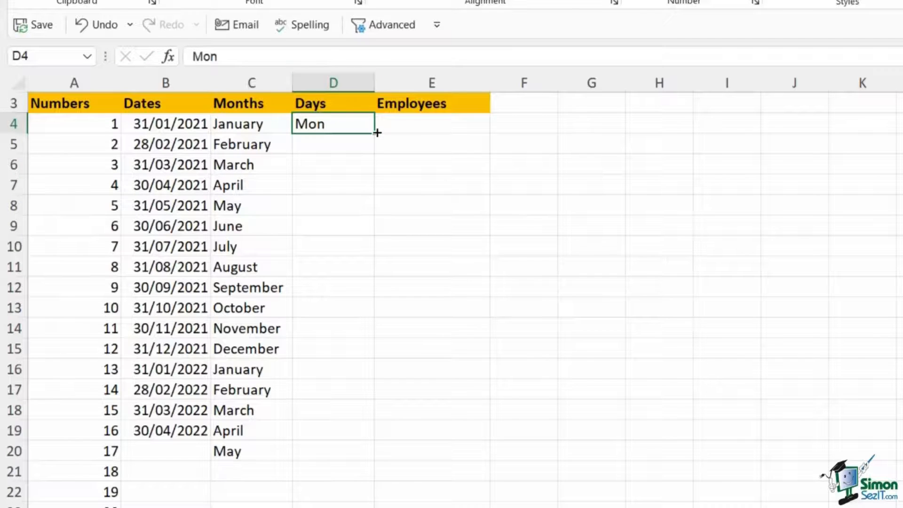
drag(374, 135, 365, 480)
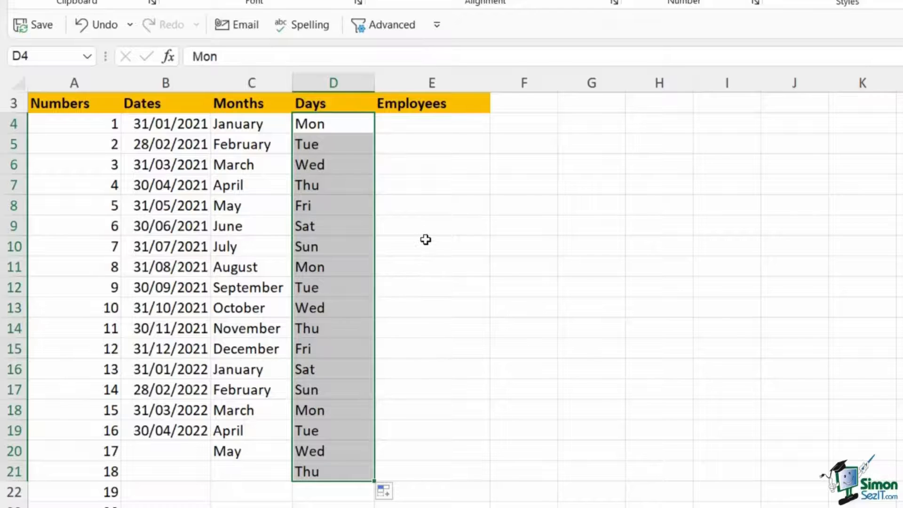
drag(236, 125, 317, 467)
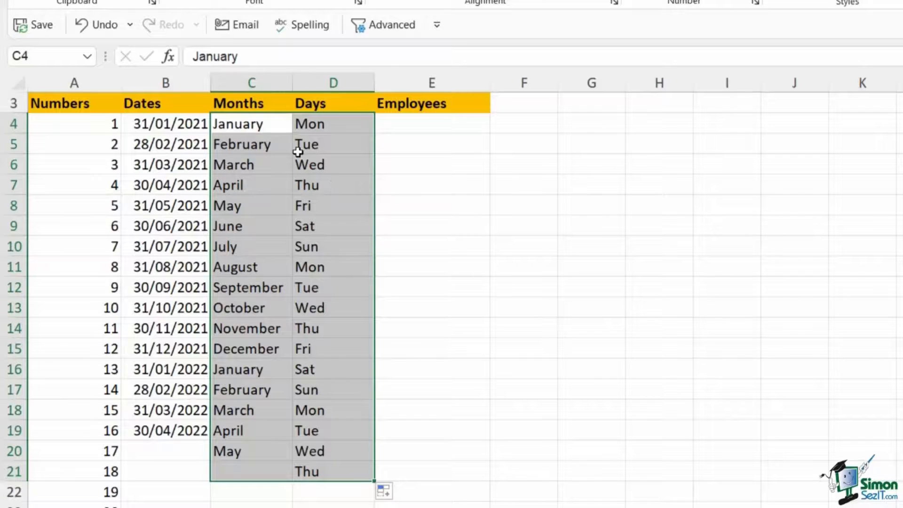
click(448, 160)
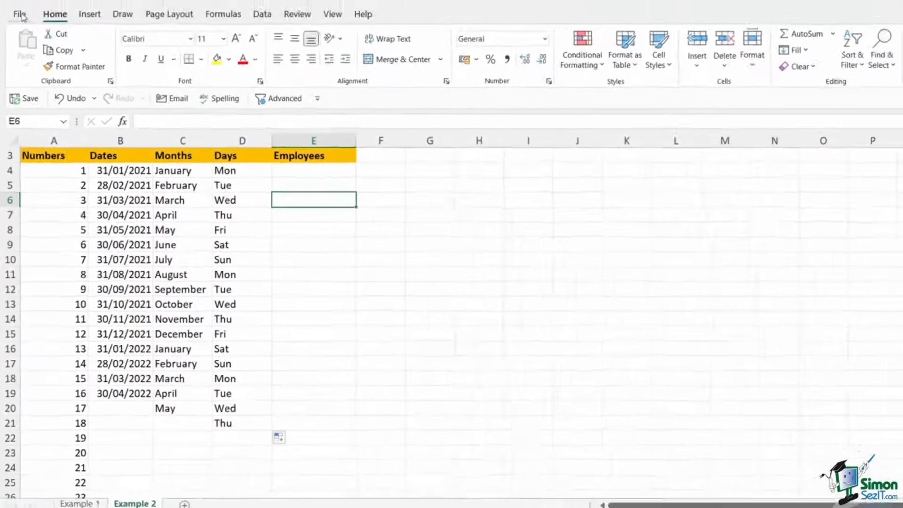
Step: Open the custom lists editor from the general section of the advanced Excel options
click(18, 38)
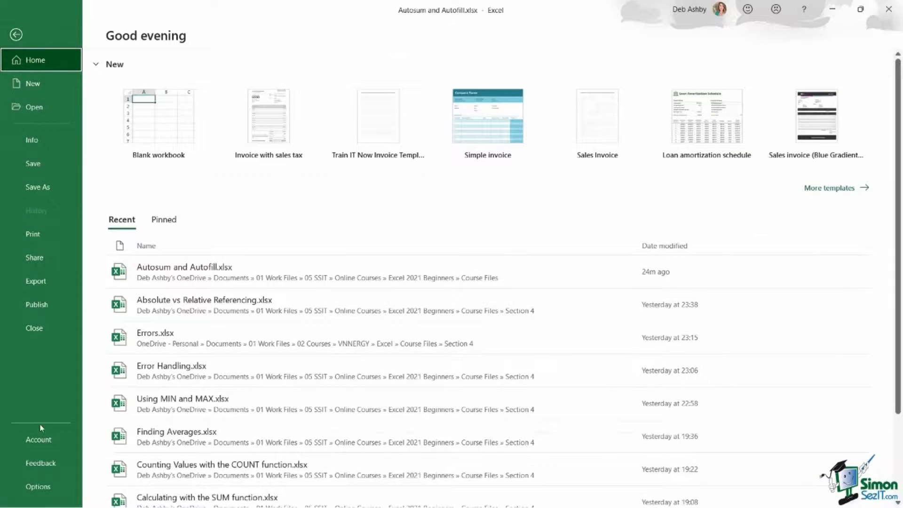
click(31, 494)
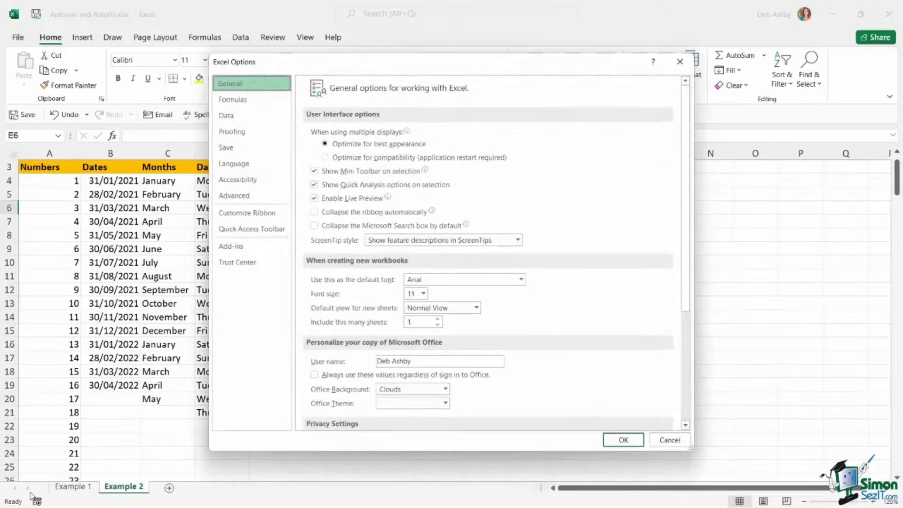
click(228, 198)
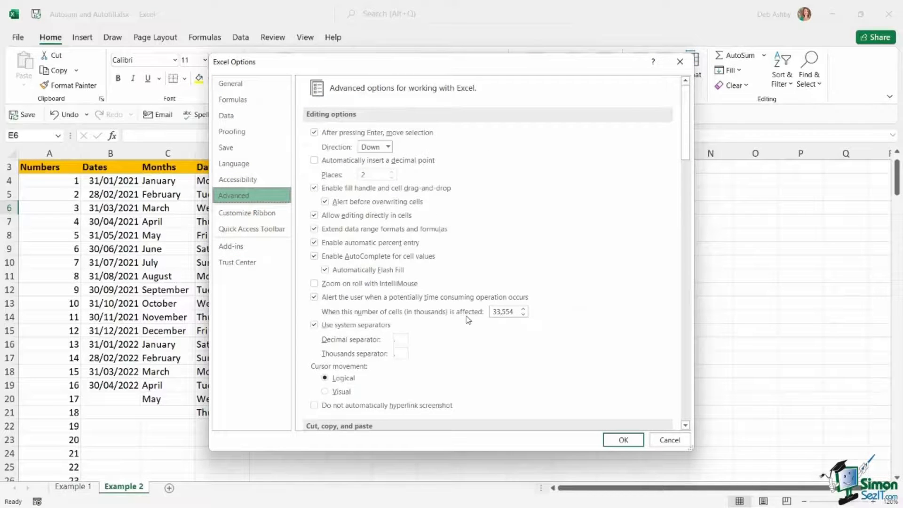
drag(684, 105, 696, 366)
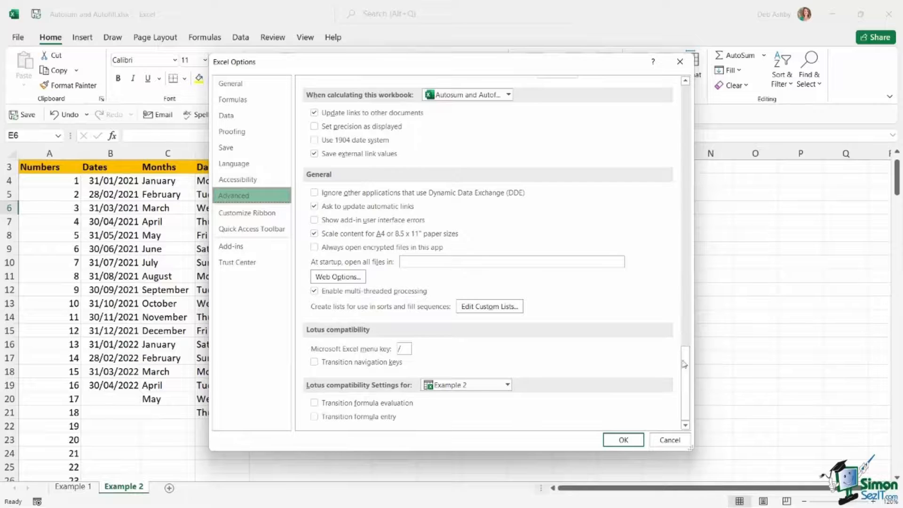
click(484, 308)
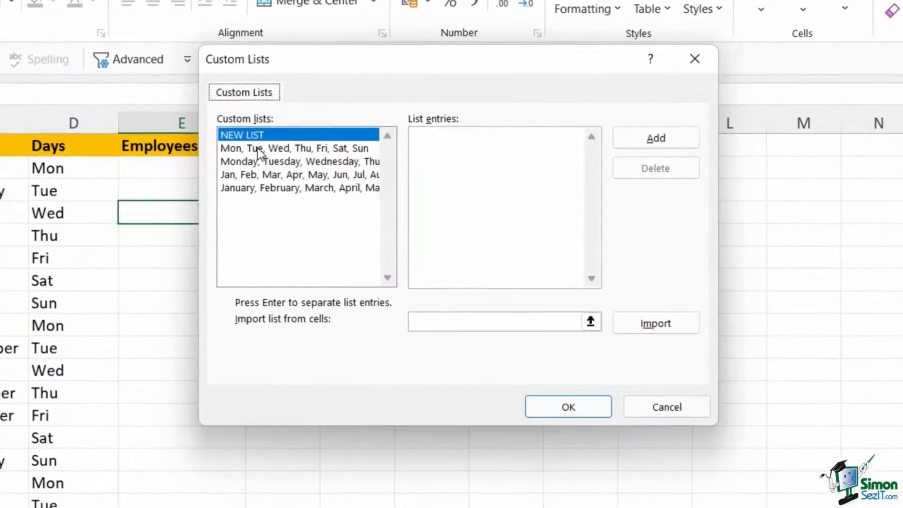
Step: Review the entries of the built-in custom lists for weekdays and months
click(297, 160)
click(296, 170)
click(293, 181)
click(245, 188)
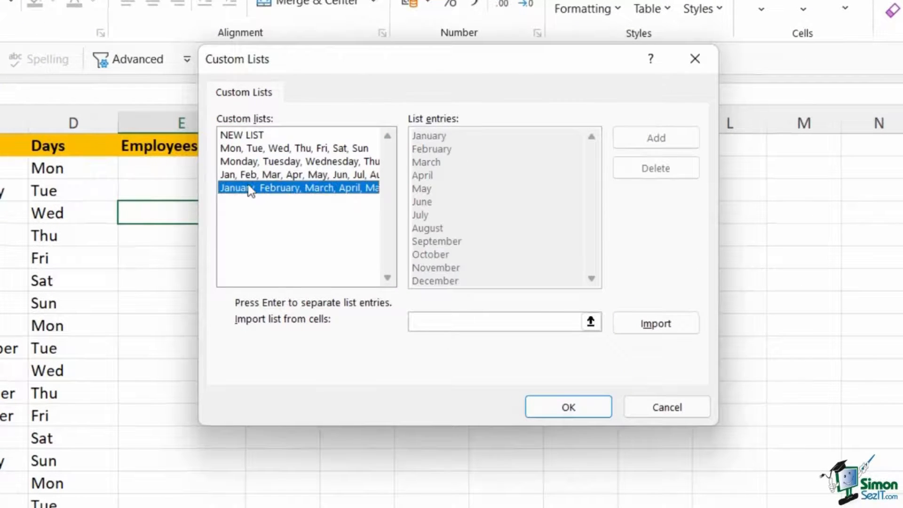
click(248, 175)
click(253, 161)
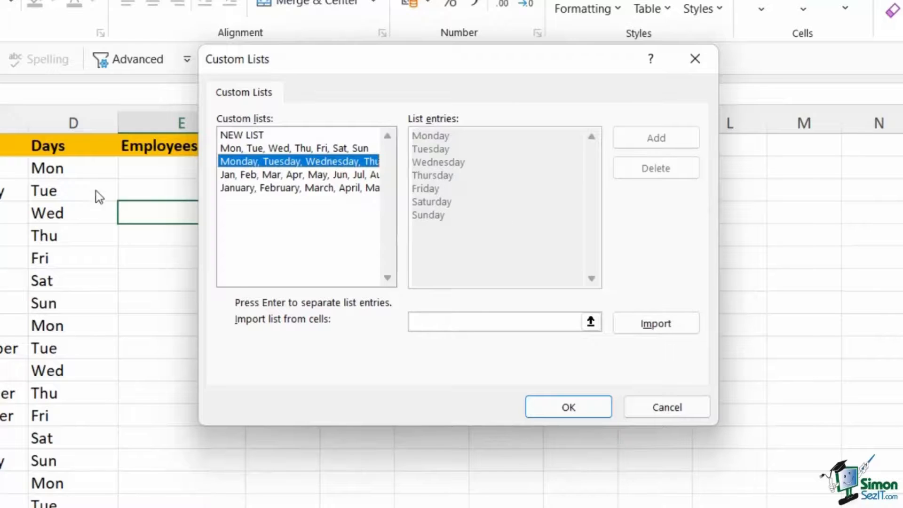
click(354, 229)
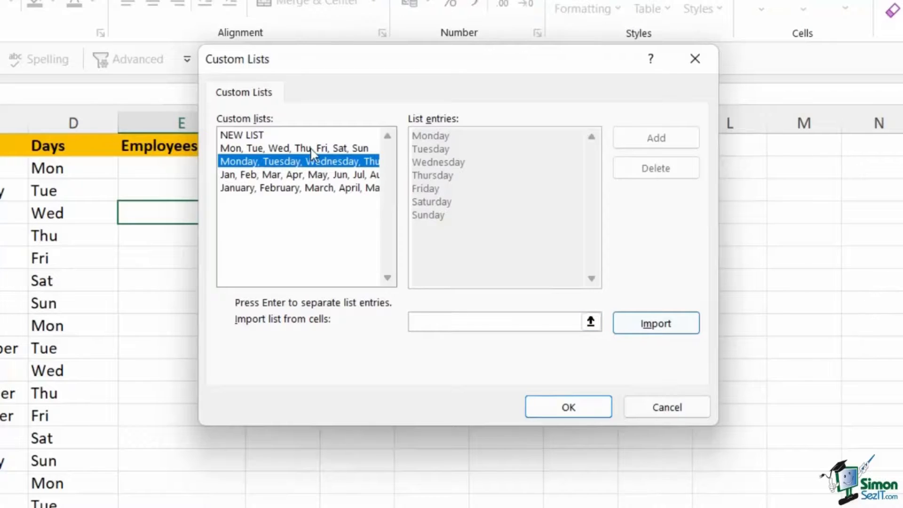
Step: Add a new custom list with the four employees' first names separated by commas, and close the options
click(262, 137)
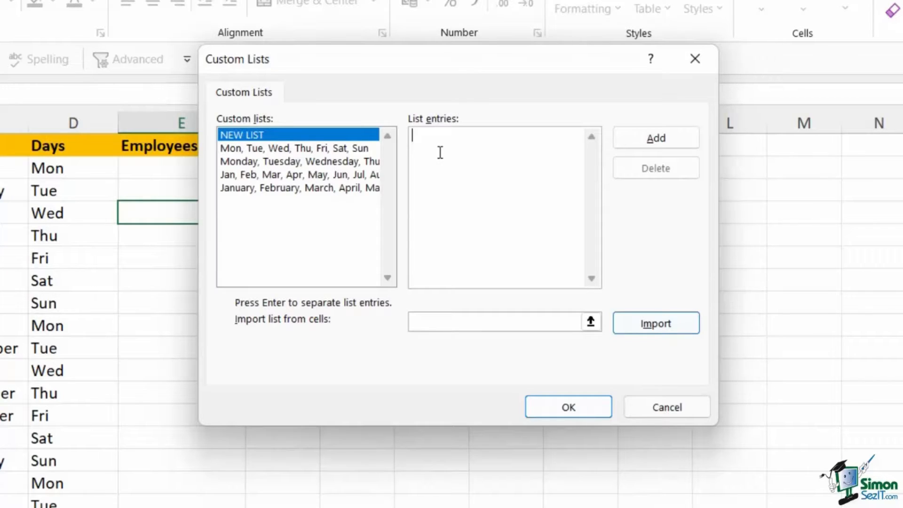
text(Deb, Adam, Ben,)
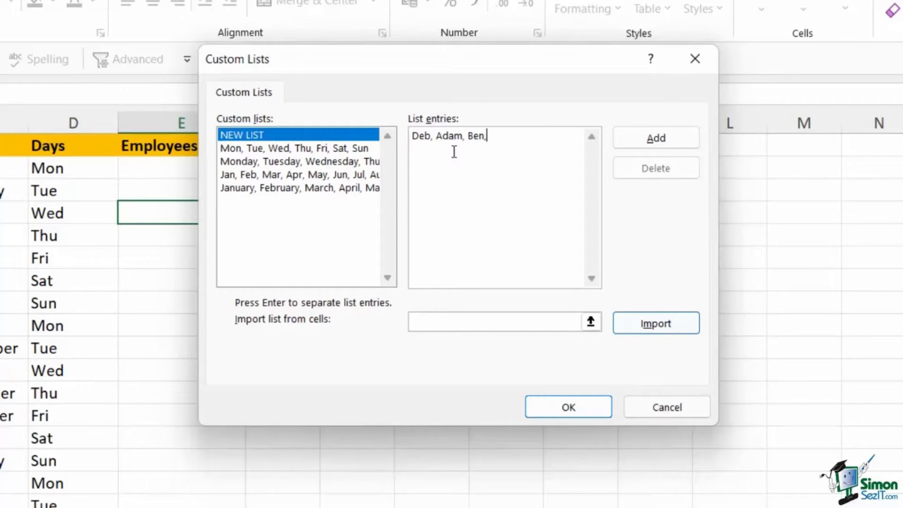
text( Rich)
click(652, 141)
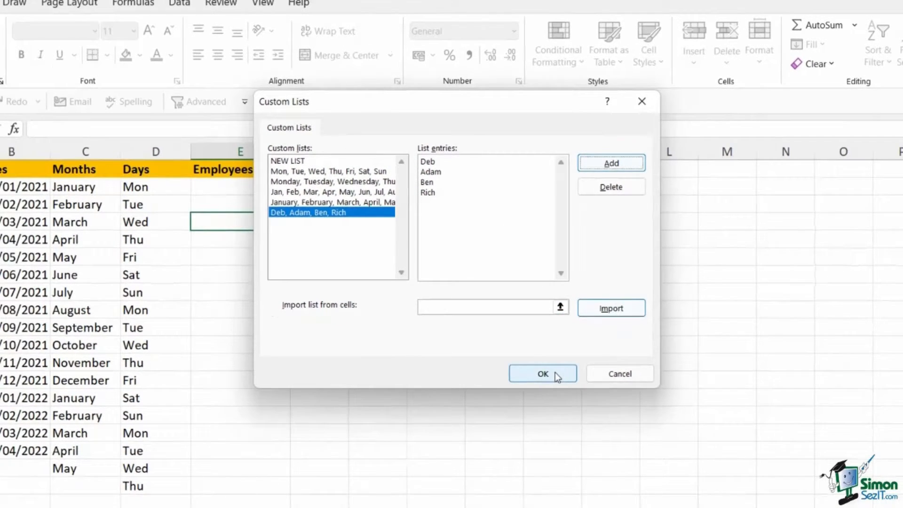
click(544, 374)
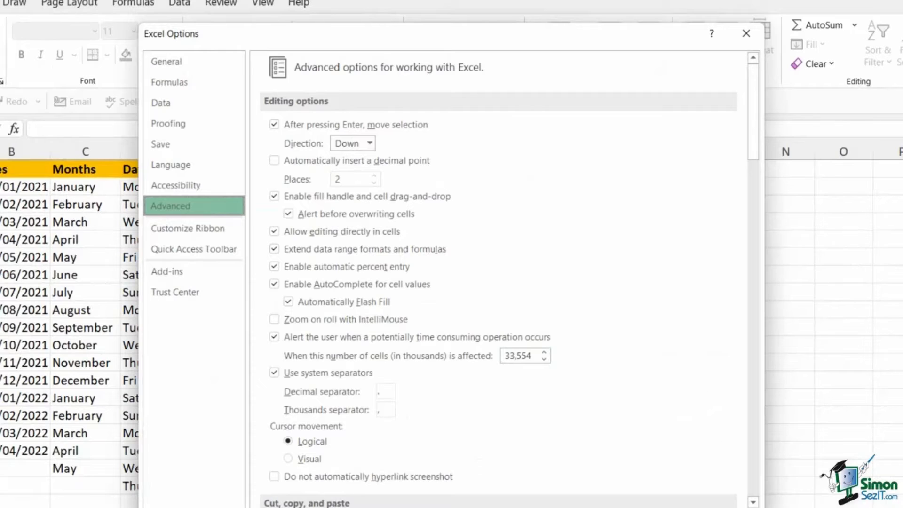
click(674, 507)
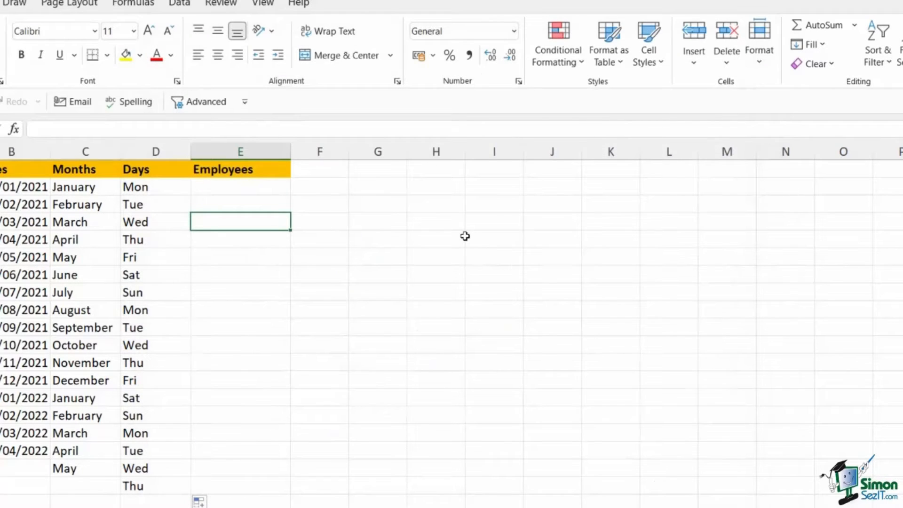
Step: Enter the first name from the custom list in E4 and AutoFill the Employees column down to E16
click(250, 189)
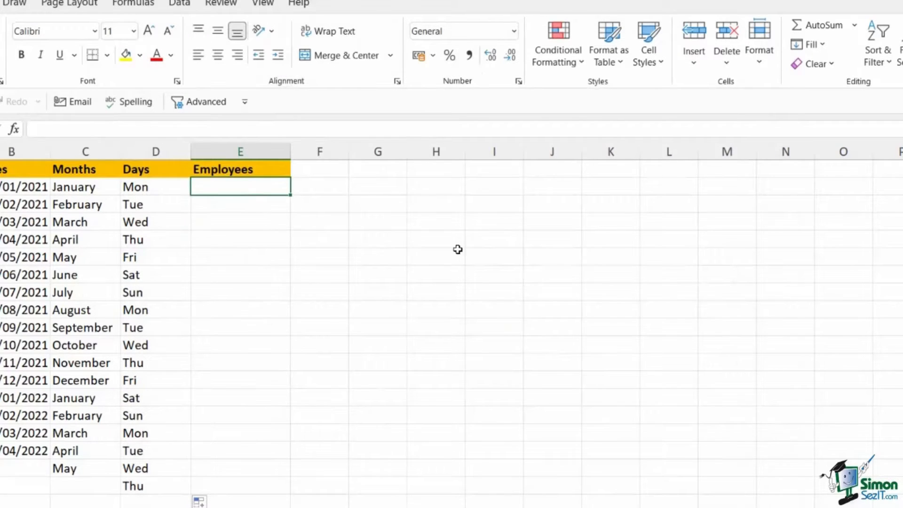
text(Deb)
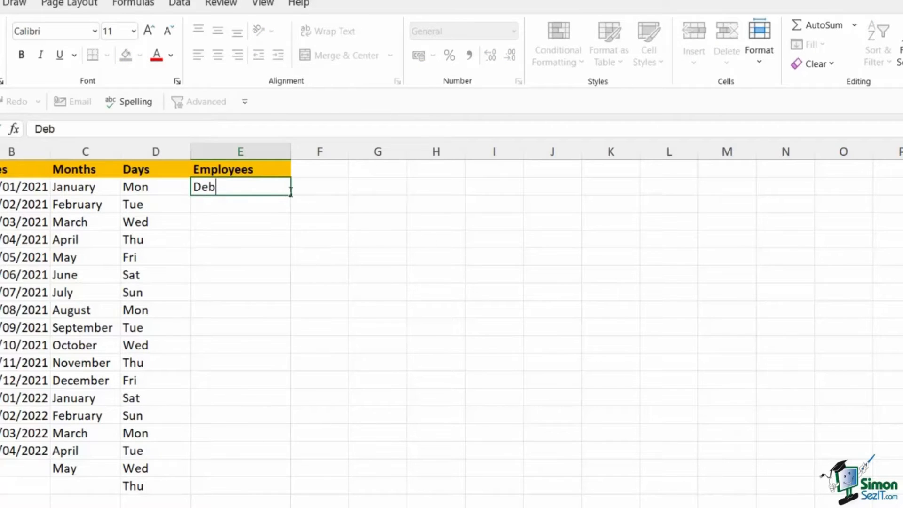
drag(291, 198, 279, 400)
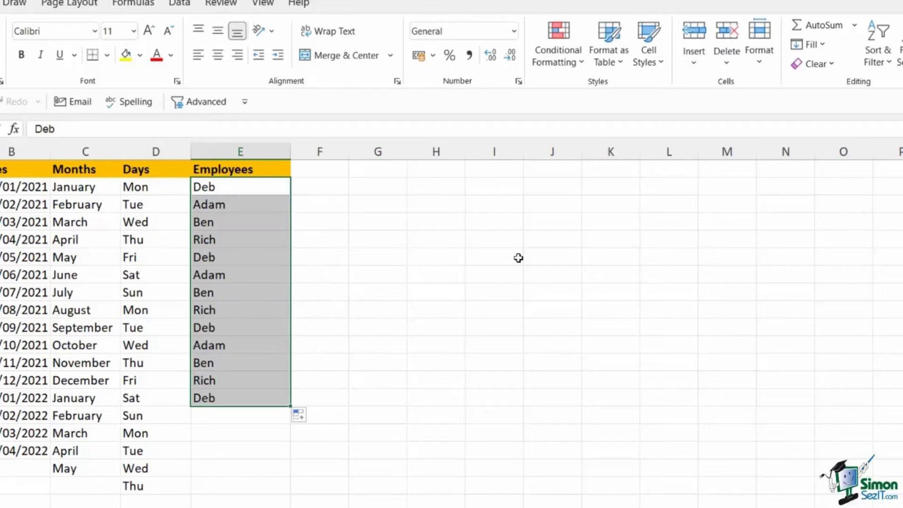
click(453, 238)
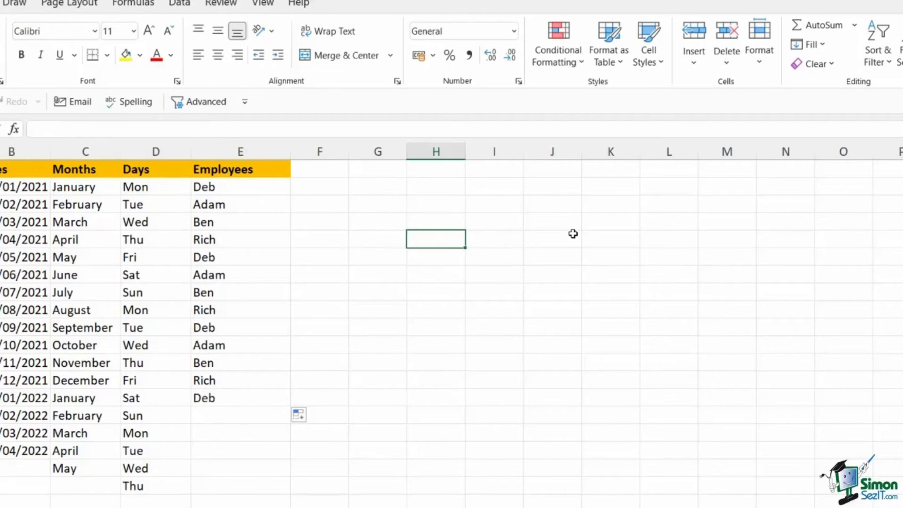